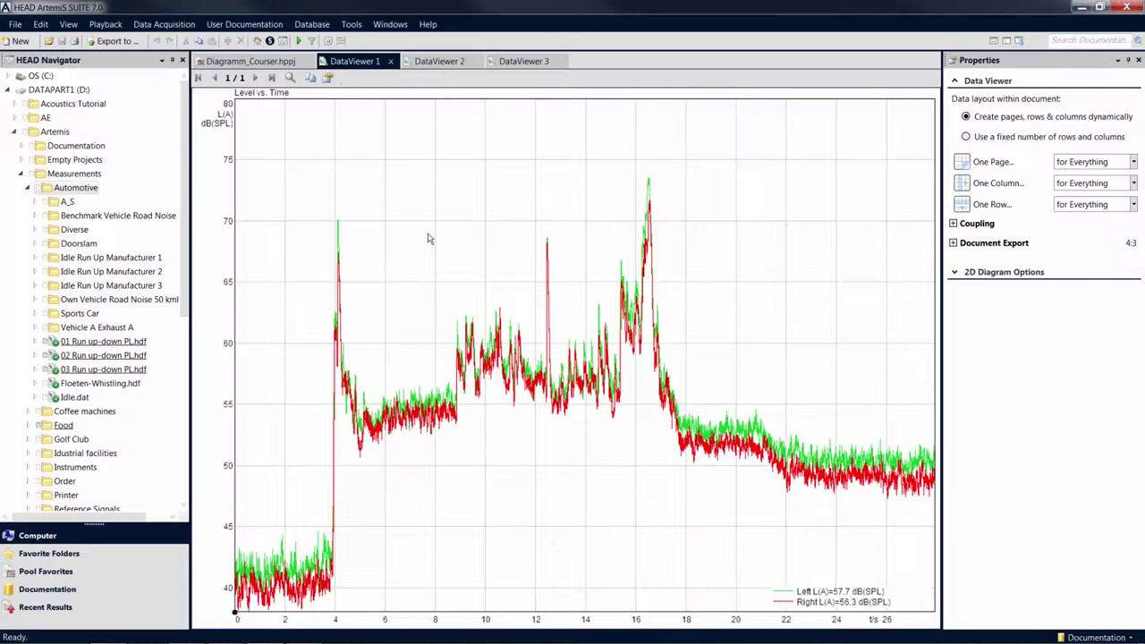
- Switch the Level vs. Time diagram to the Label Cursor (Shift+L) from the chart's cursor tools
right_click(429, 239)
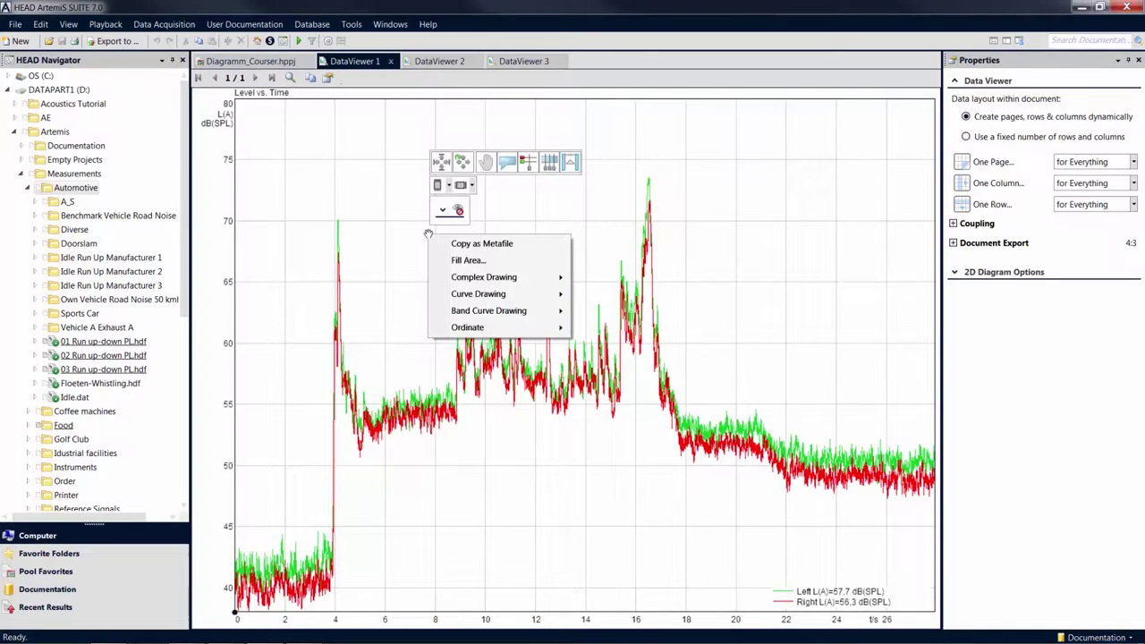
left_click(507, 165)
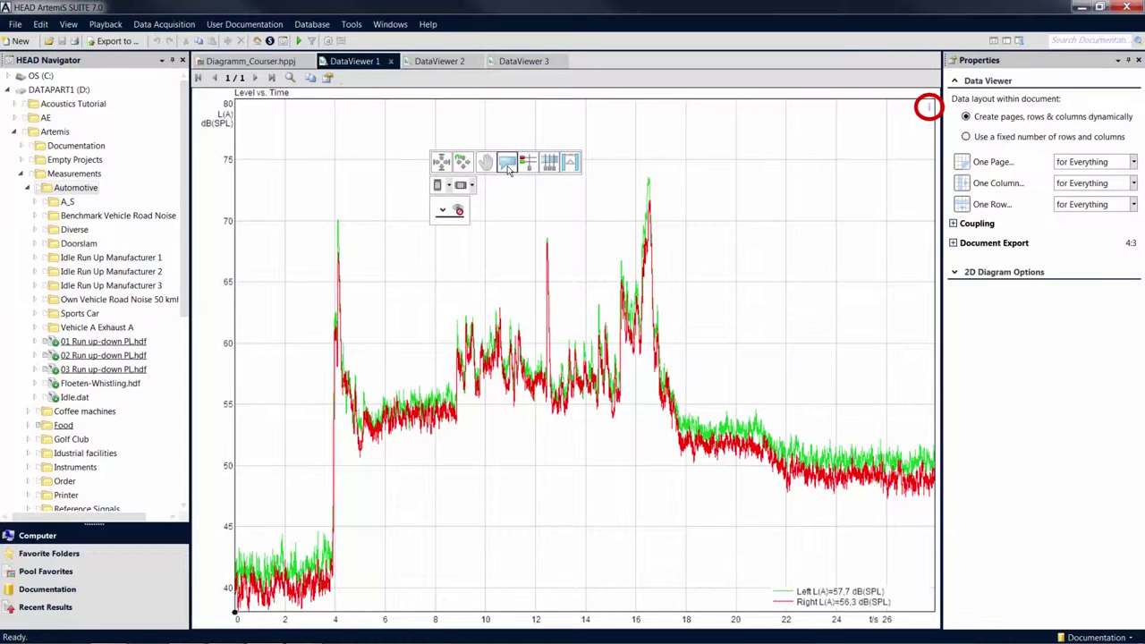
- Label the peaks at 4.12 s (70.1), 12.5 s (68.6) and 16.5 s (73.5 dB(SPL)), lifting each label above its curve
right_click(929, 108)
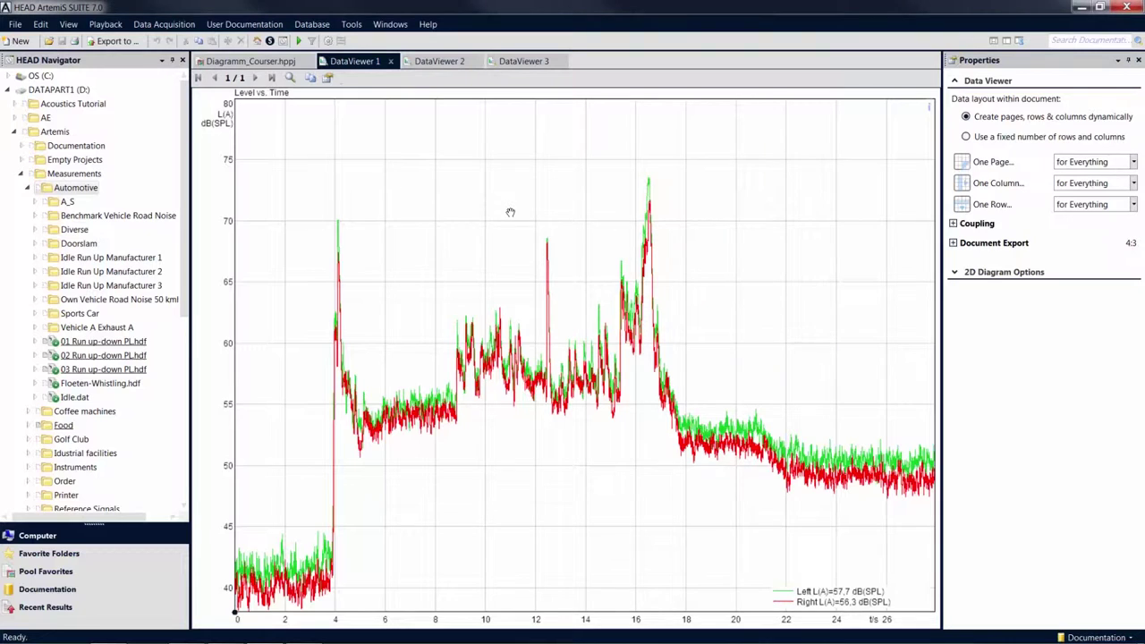
mouse_move(338, 222)
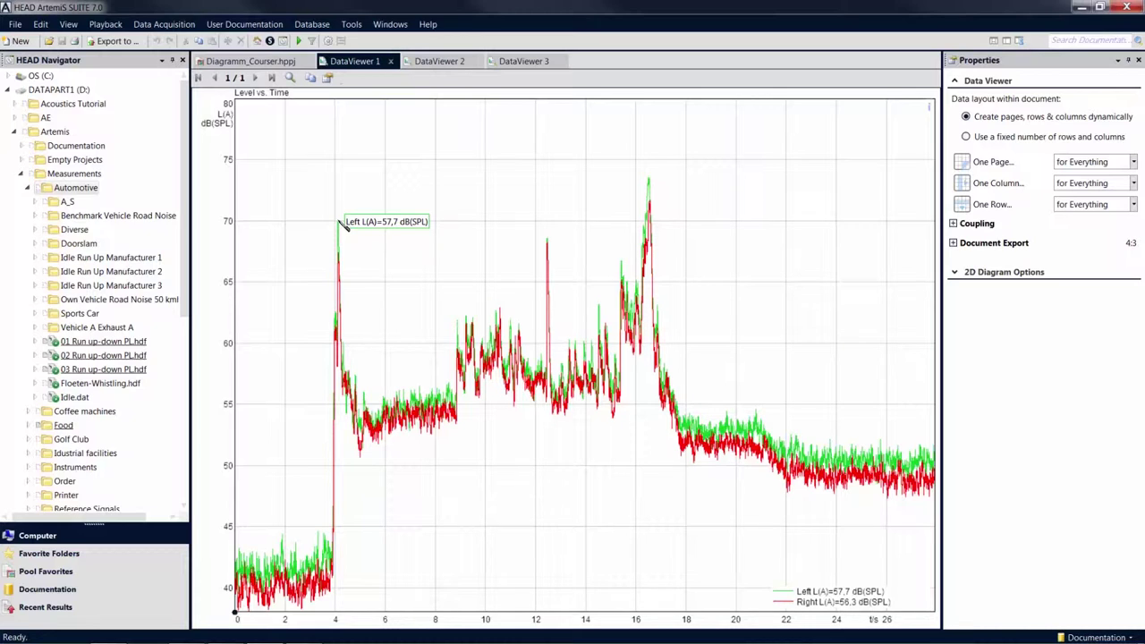
left_click(339, 222)
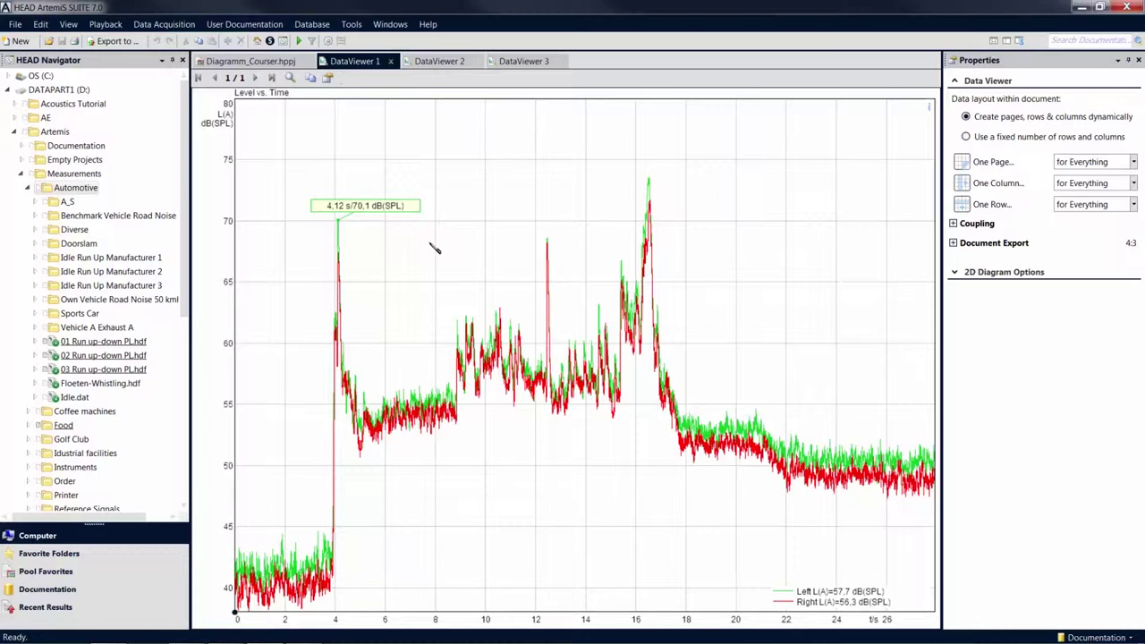
left_click(549, 240)
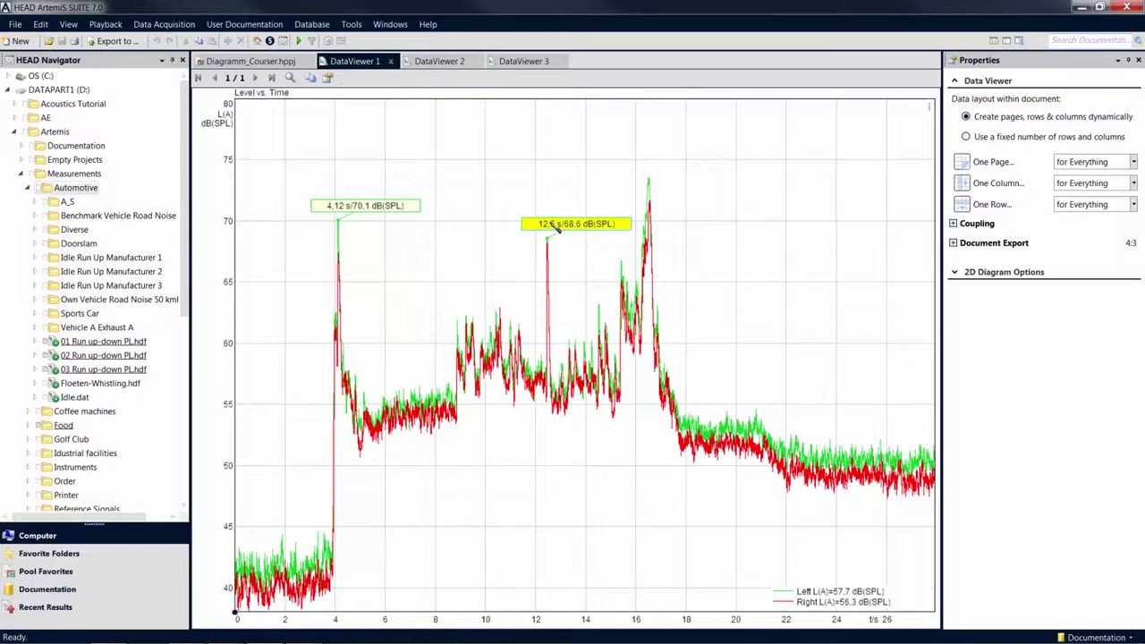
left_click_drag(555, 228, 495, 187)
left_click_drag(371, 203, 373, 149)
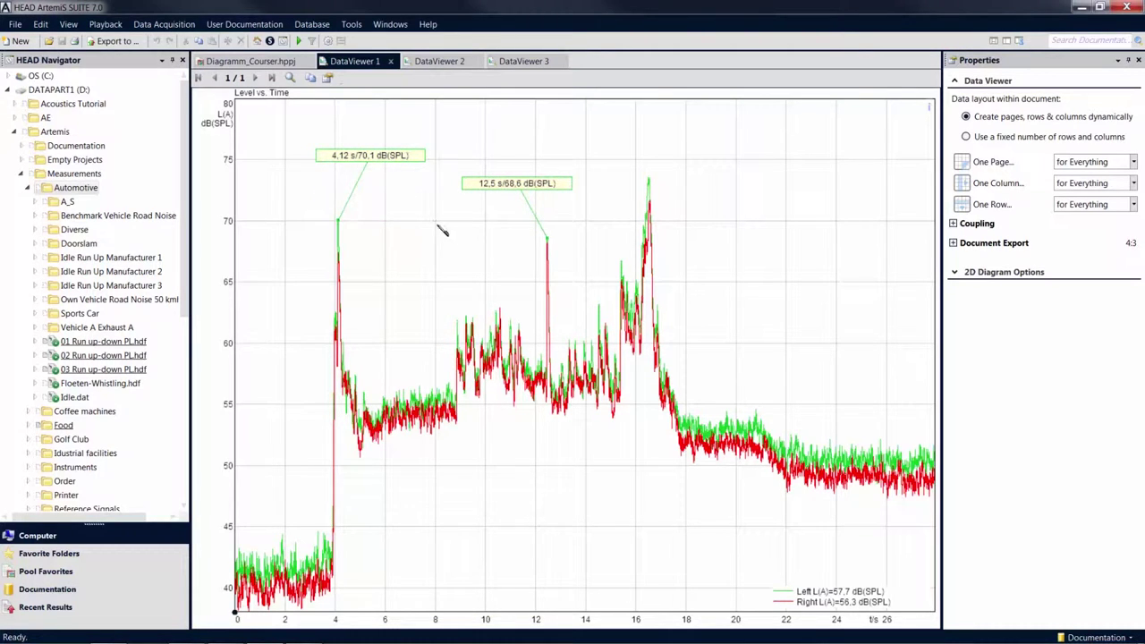
left_click(603, 308)
mouse_move(608, 293)
left_mouse_down()
mouse_move(639, 170)
mouse_move(689, 152)
left_mouse_up()
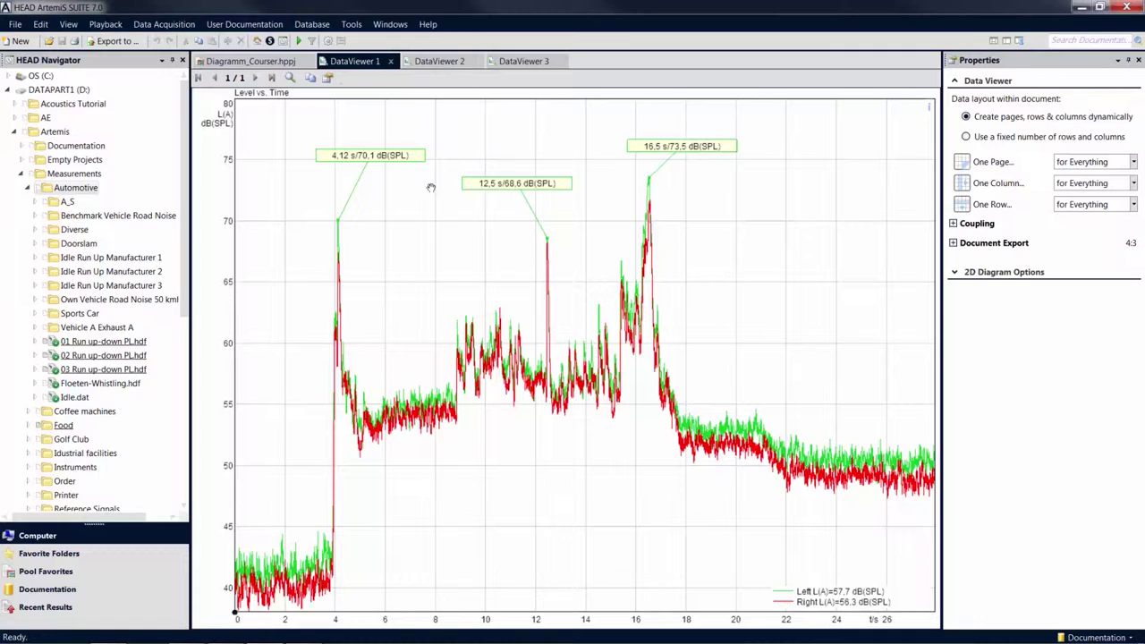
- Change the 4.12 s label format to 'Start: 70,1 dB(SPL)', deleting the X Value and X Unit fields
double_click(370, 160)
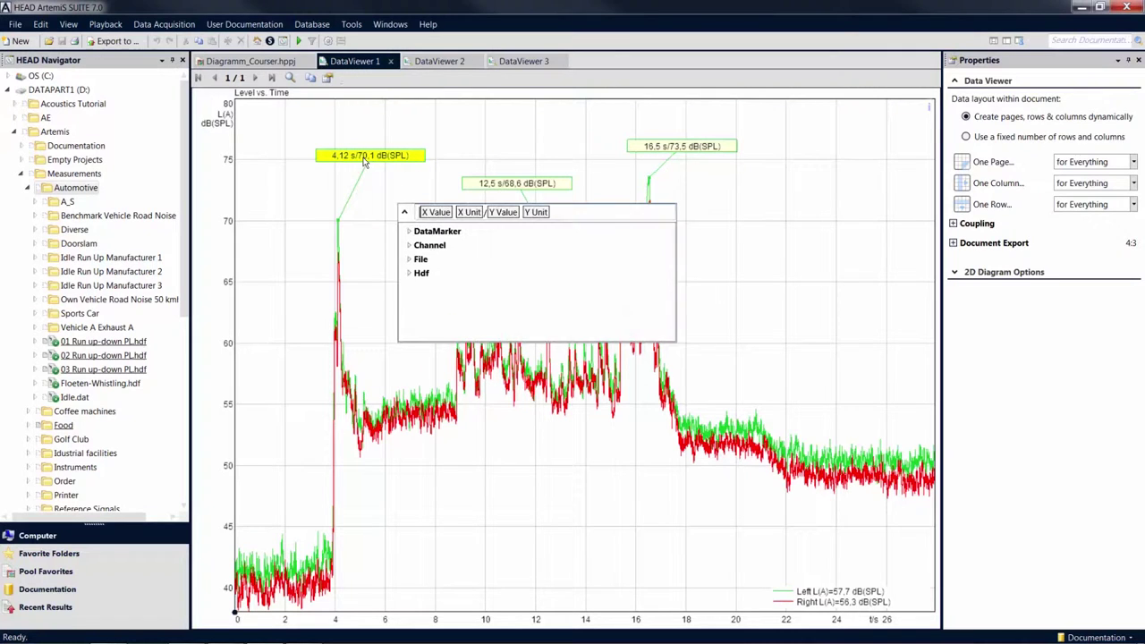
left_click(408, 274)
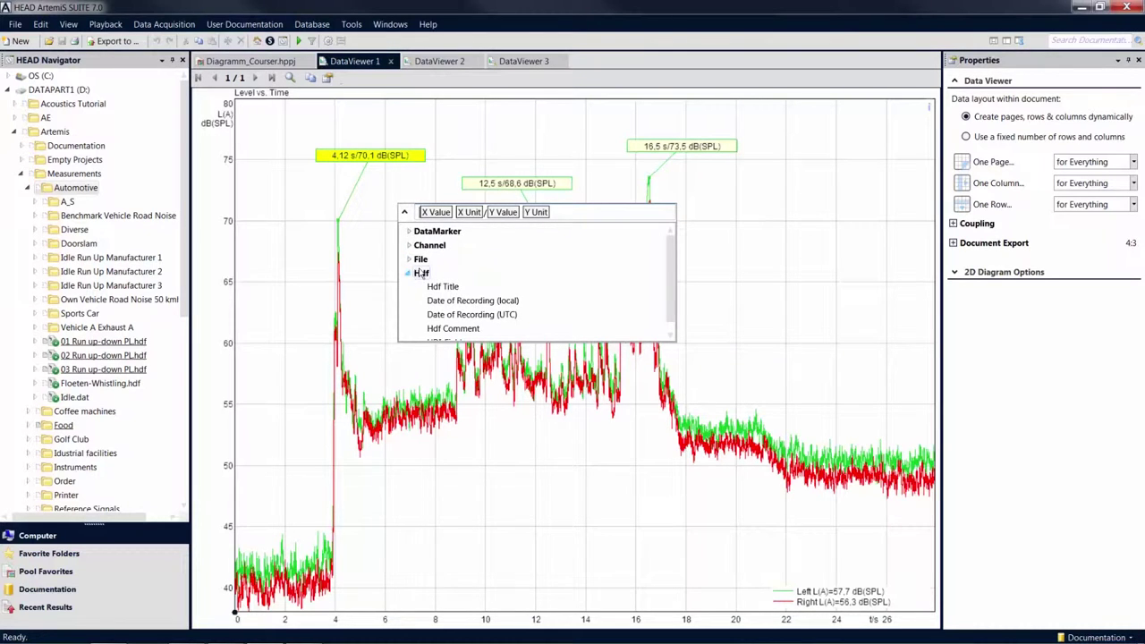
left_click_drag(486, 212, 414, 213)
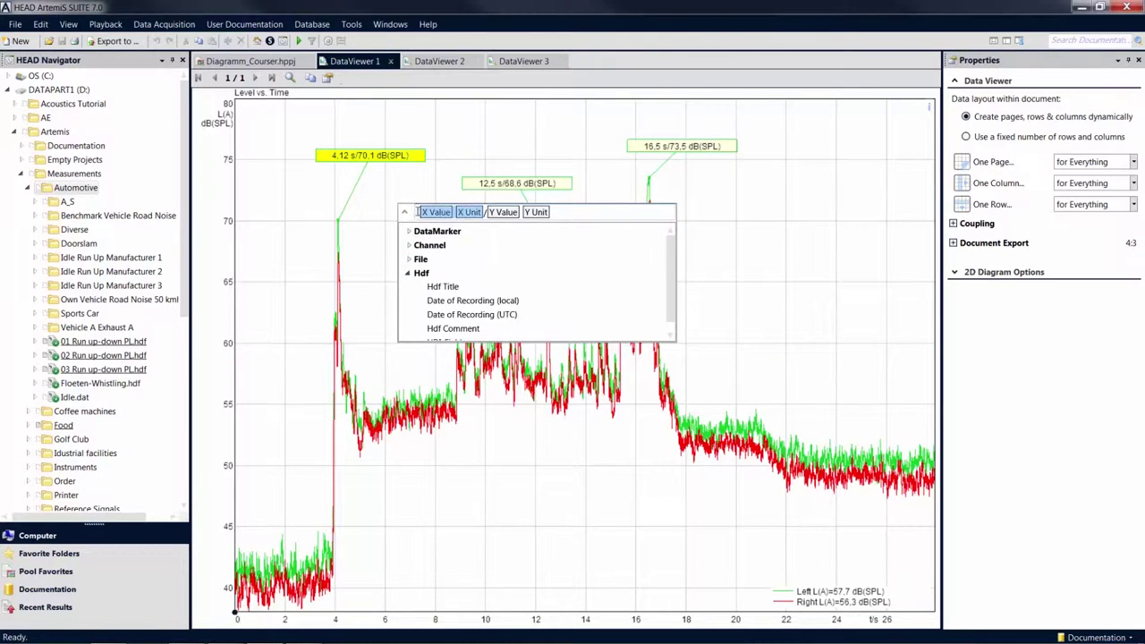
key("Delete")
key("Delete")
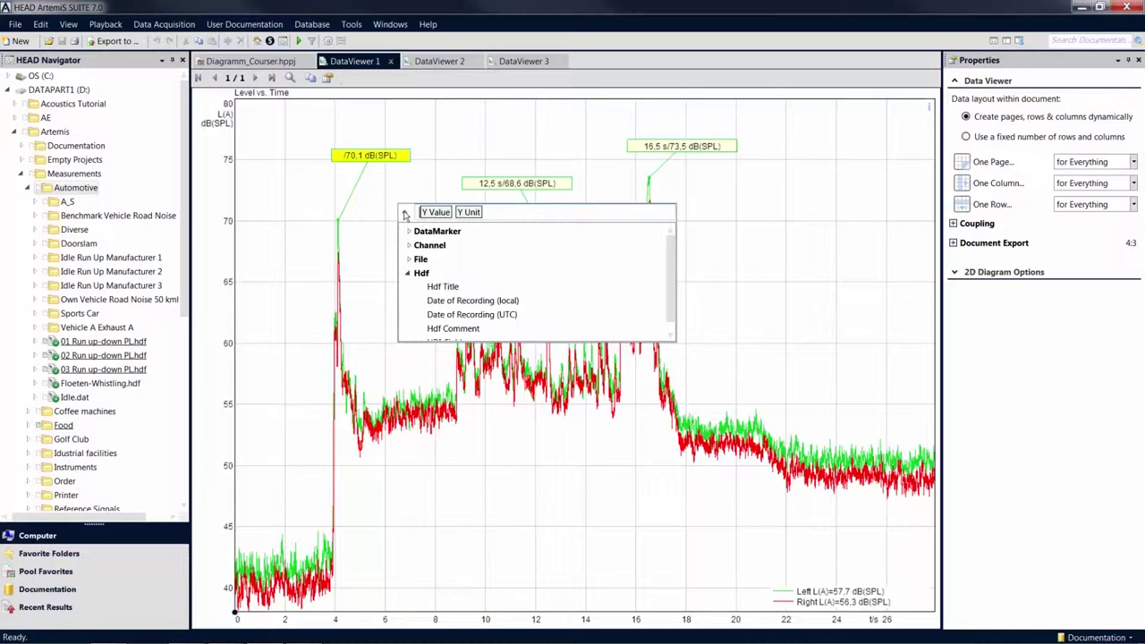
type("Start")
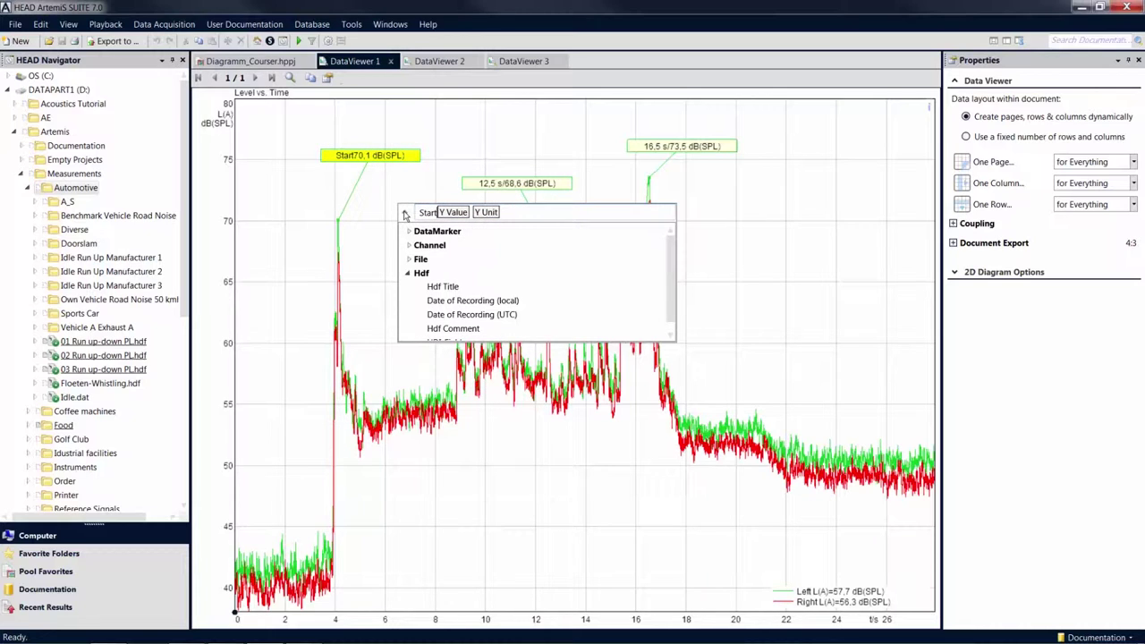
type(":")
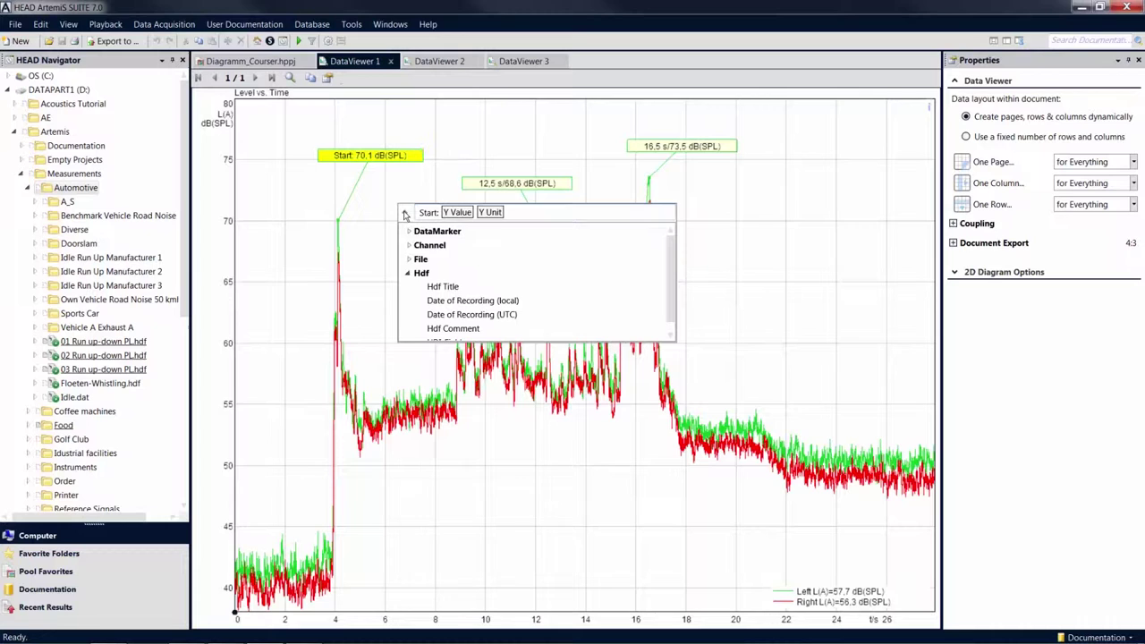
key("Return")
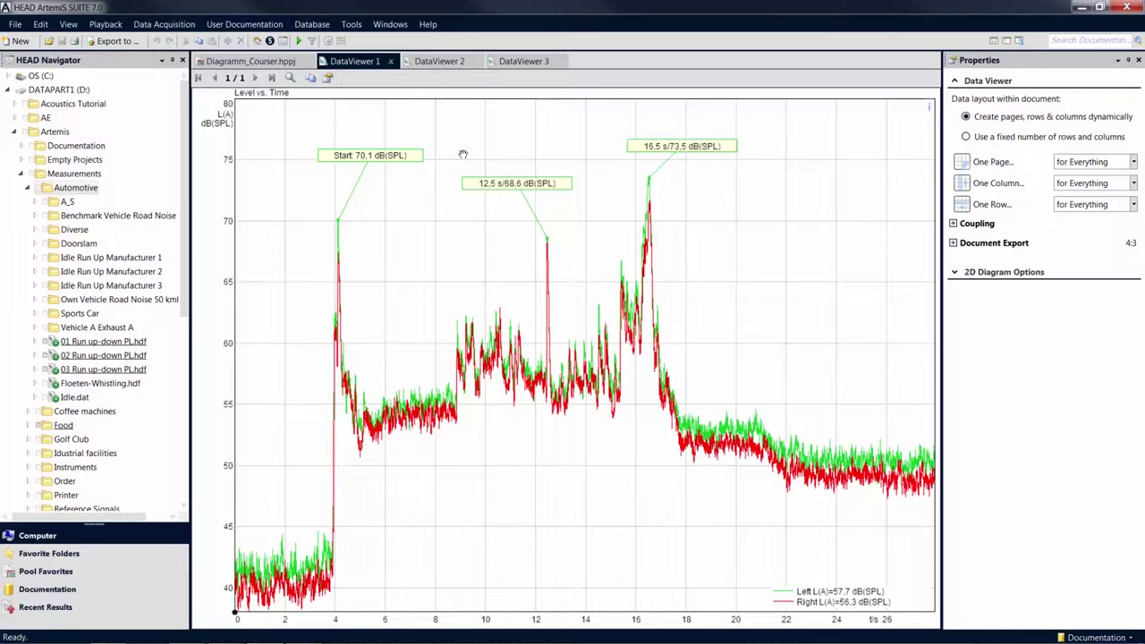
- Show the FFT (average) diagram in DataViewer 2 and place a data cursor on the red curve near 1490 Hz
left_click(445, 65)
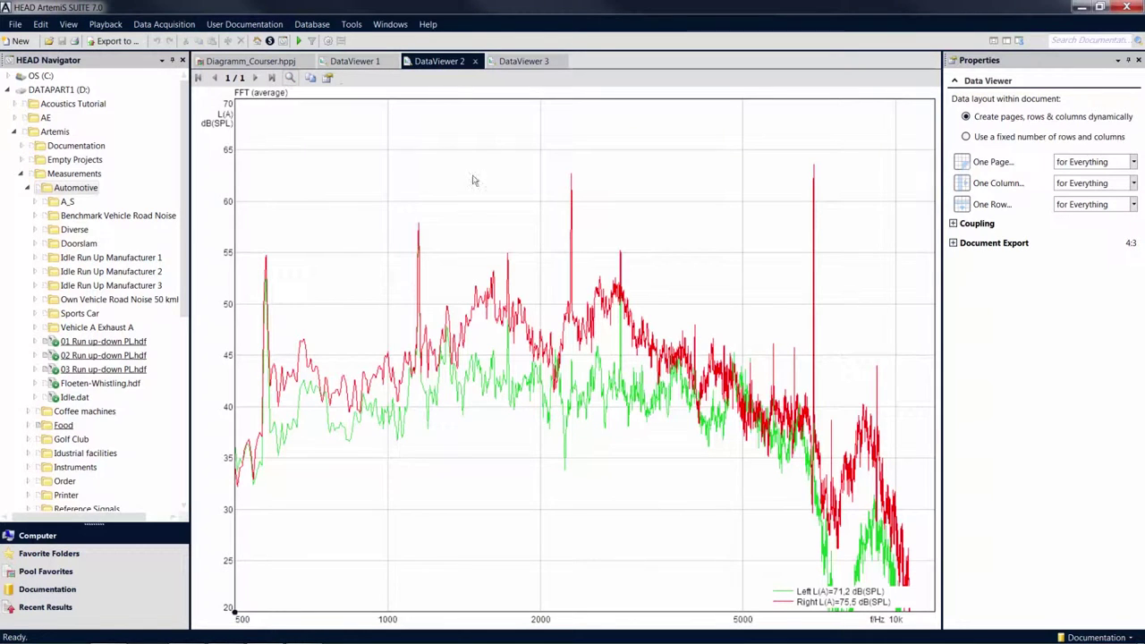
right_click(474, 237)
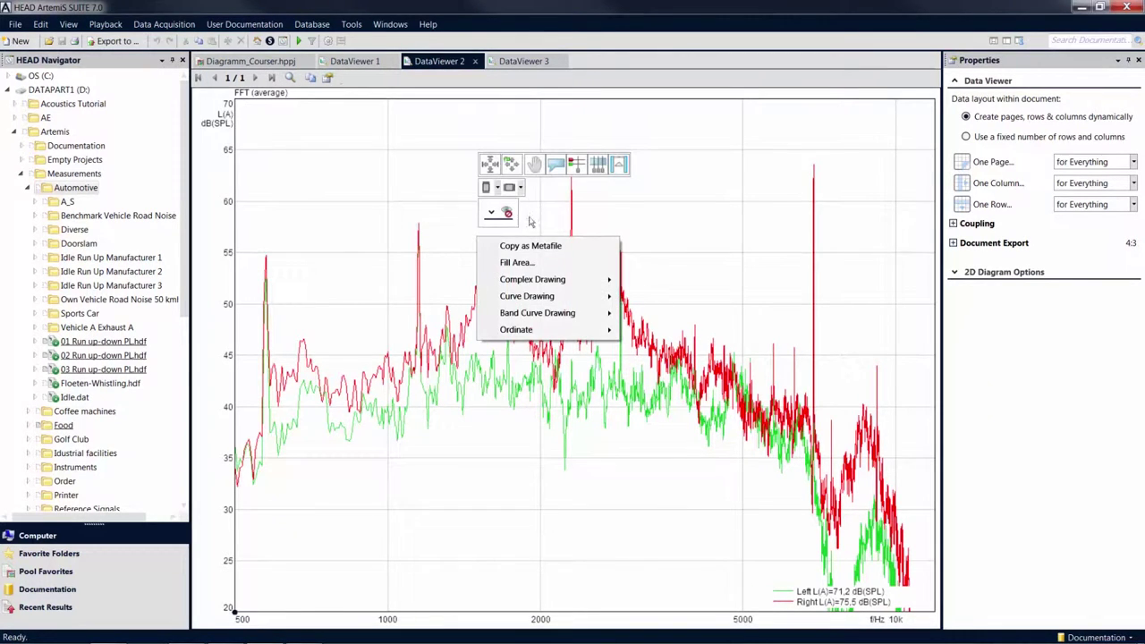
left_click(572, 177)
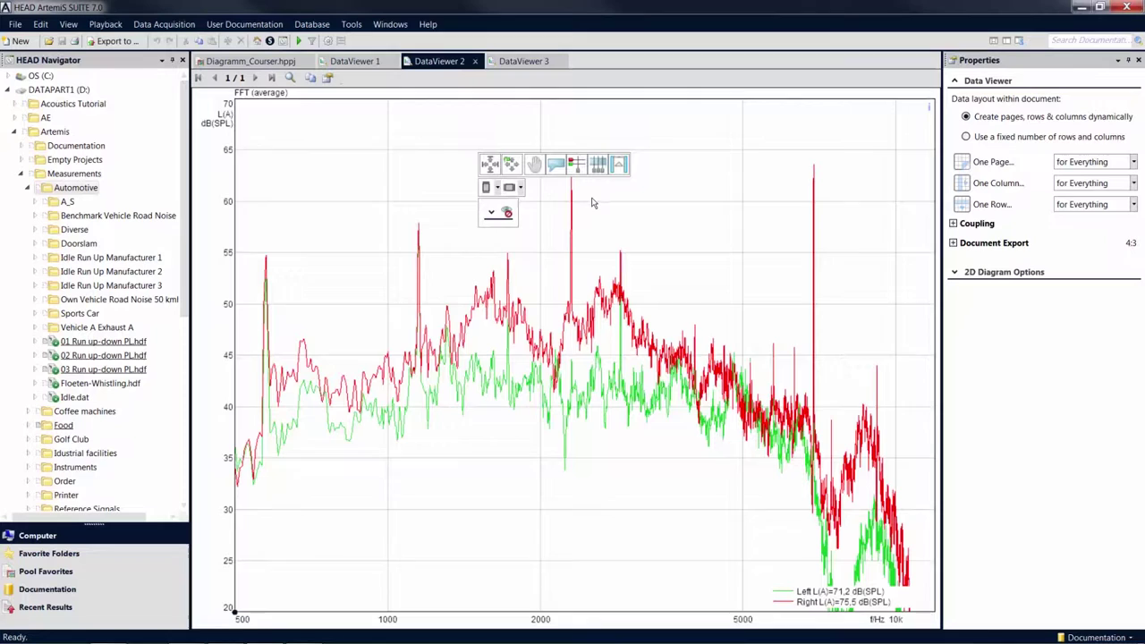
left_click(591, 197)
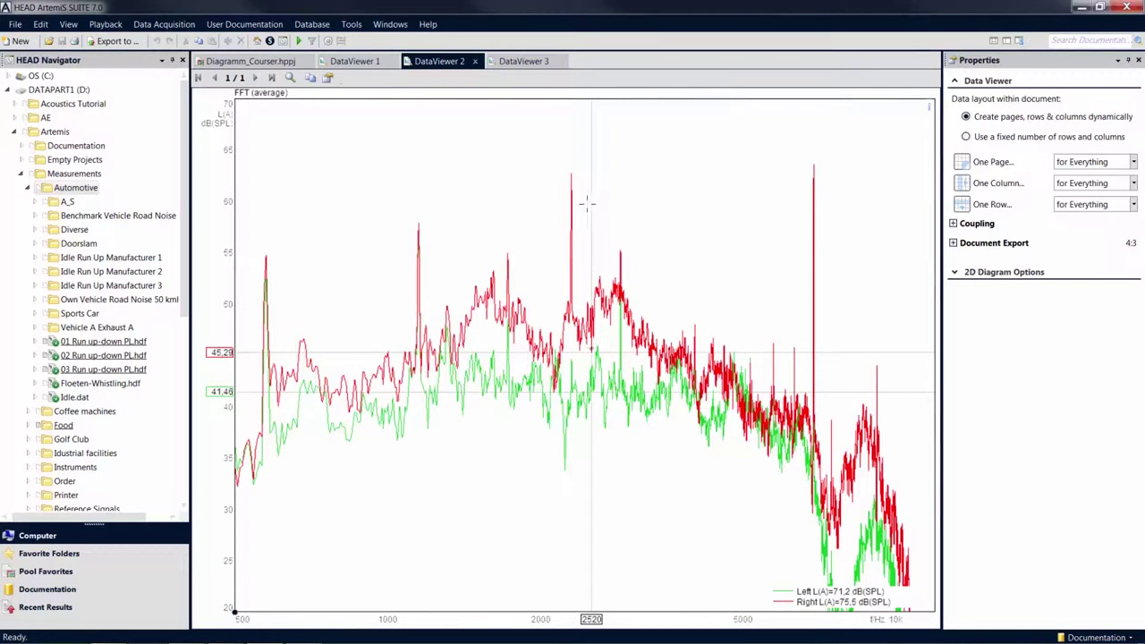
left_click_drag(590, 197, 447, 327)
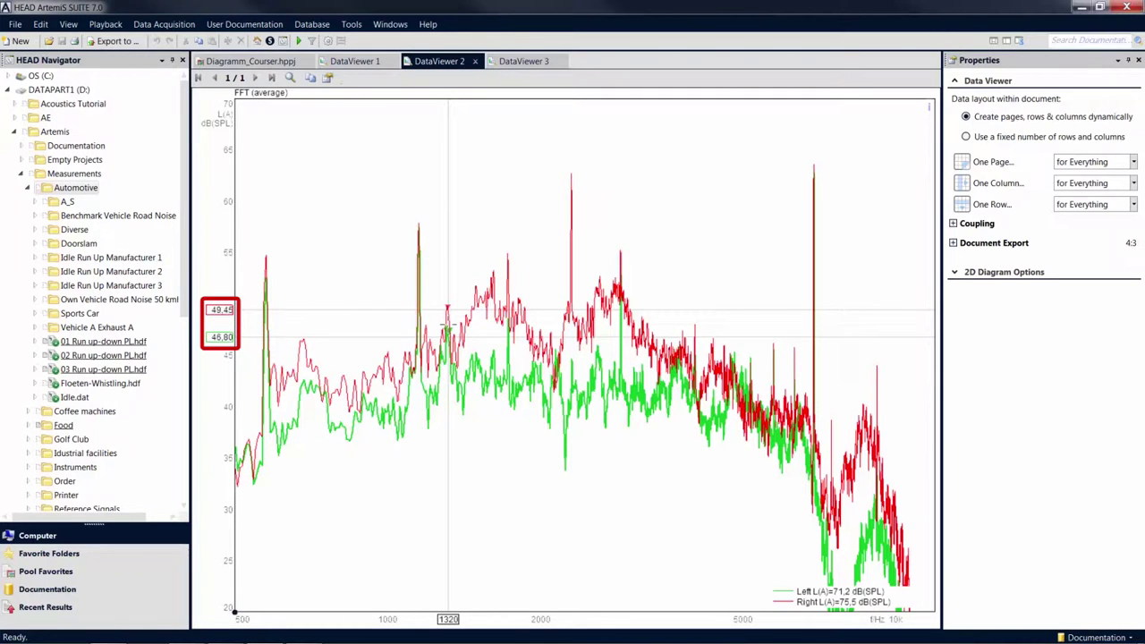
left_click_drag(447, 322, 483, 321)
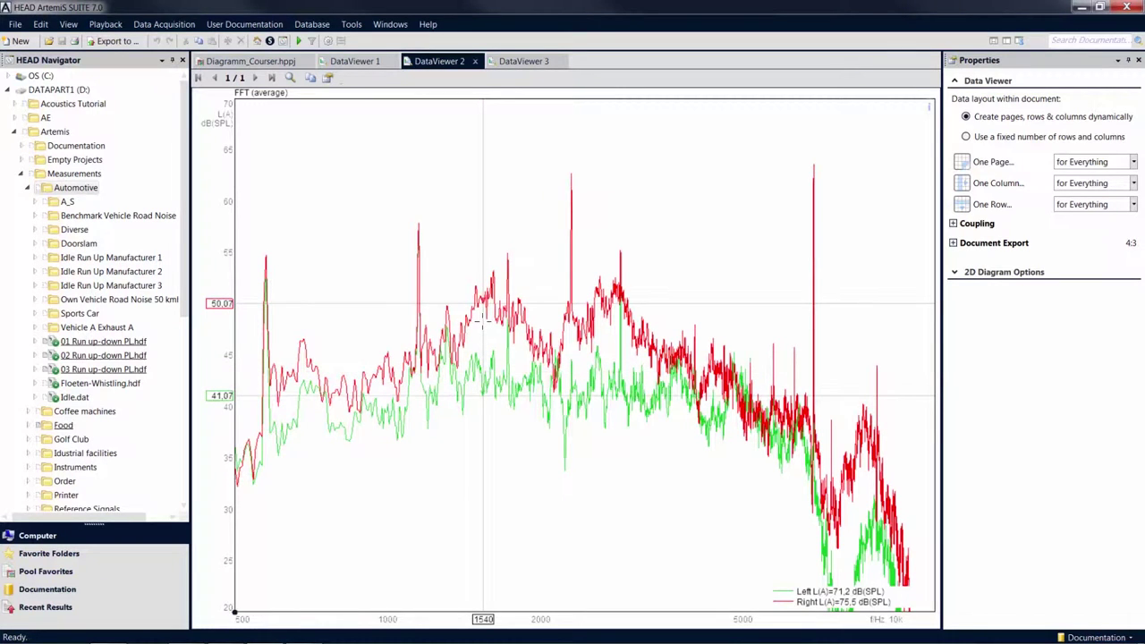
mouse_move(482, 319)
left_mouse_down()
mouse_move(462, 308)
mouse_move(476, 282)
left_mouse_up()
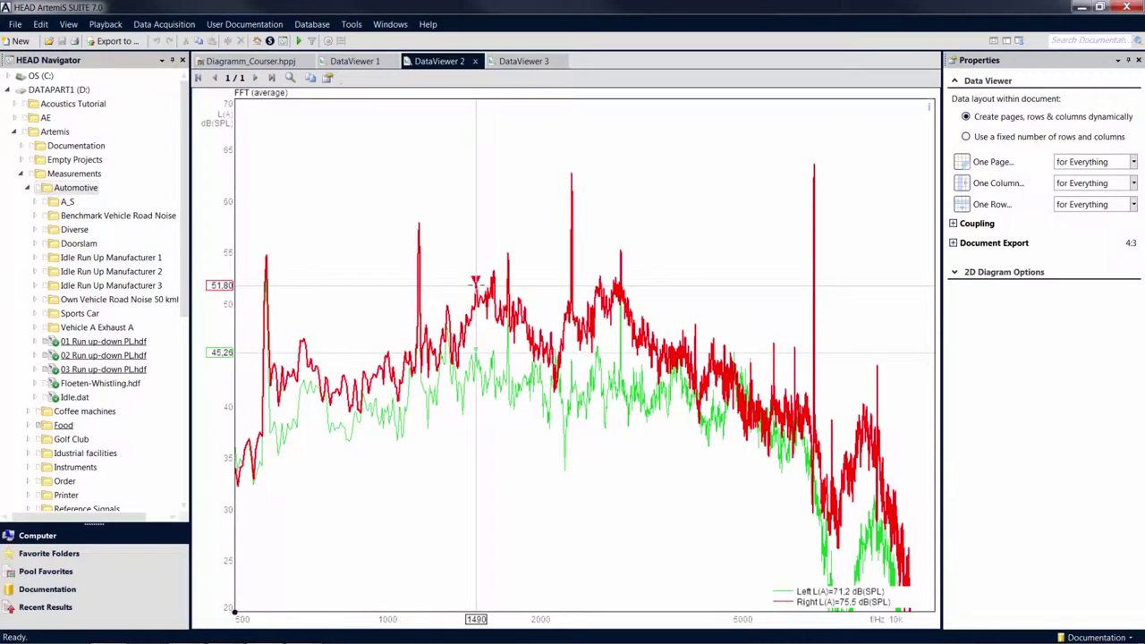
- Step the data cursor to 1610 Hz and pin a label reading 1610 Hz/53,3 dB(SPL) there
key("Right")
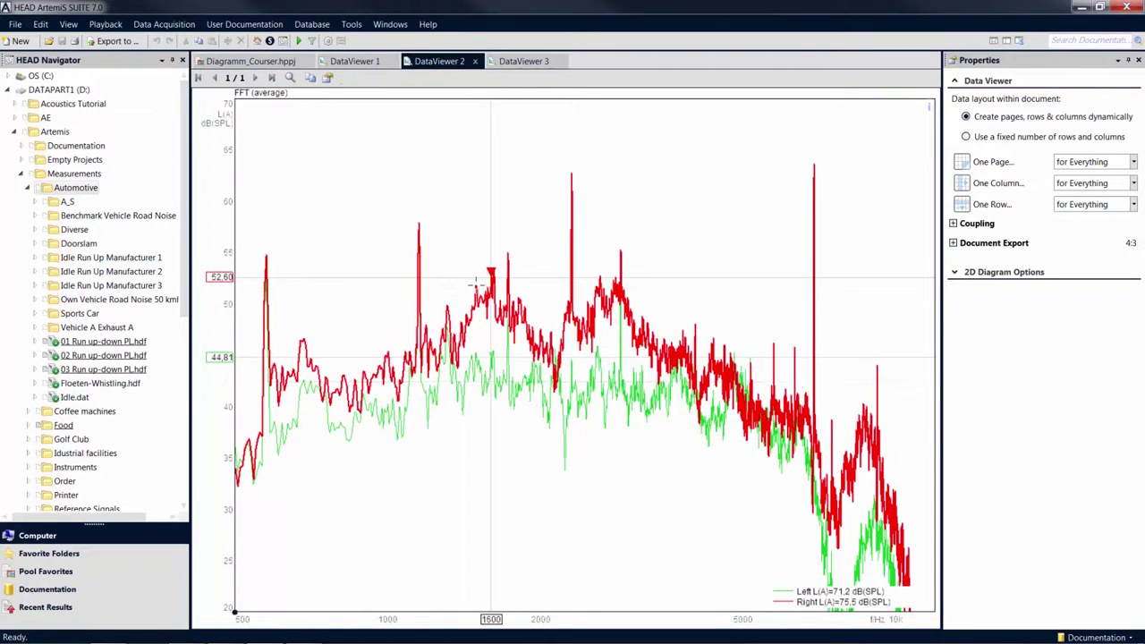
key("Right")
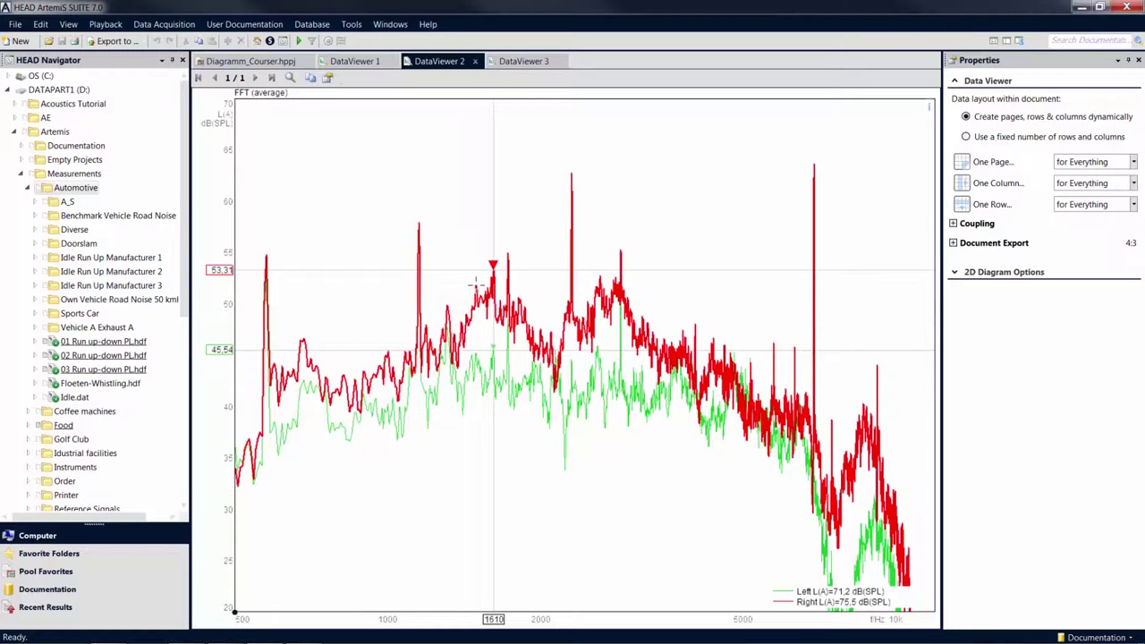
key("F8")
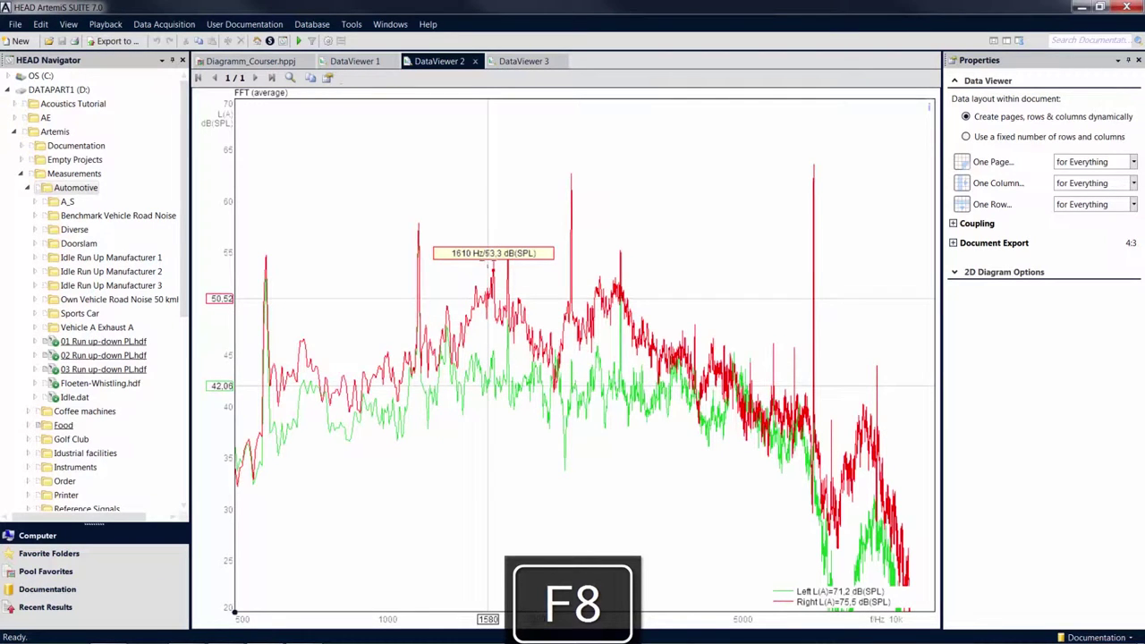
- Set a delta reference on the red peak near 1150 Hz, then remove it
left_click(418, 219)
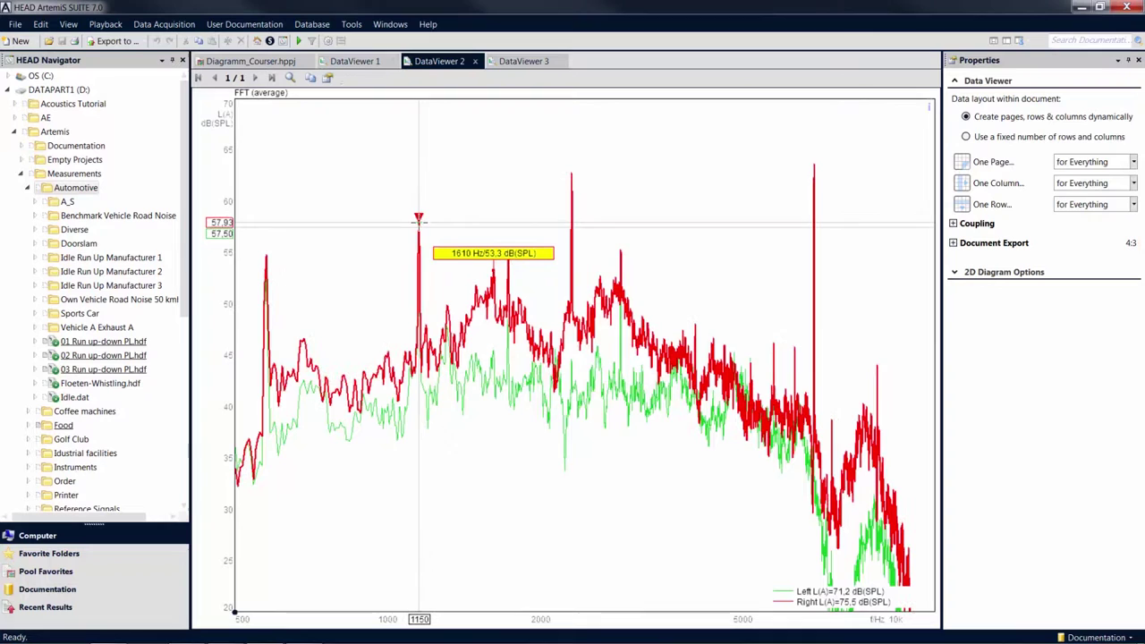
left_click(419, 220)
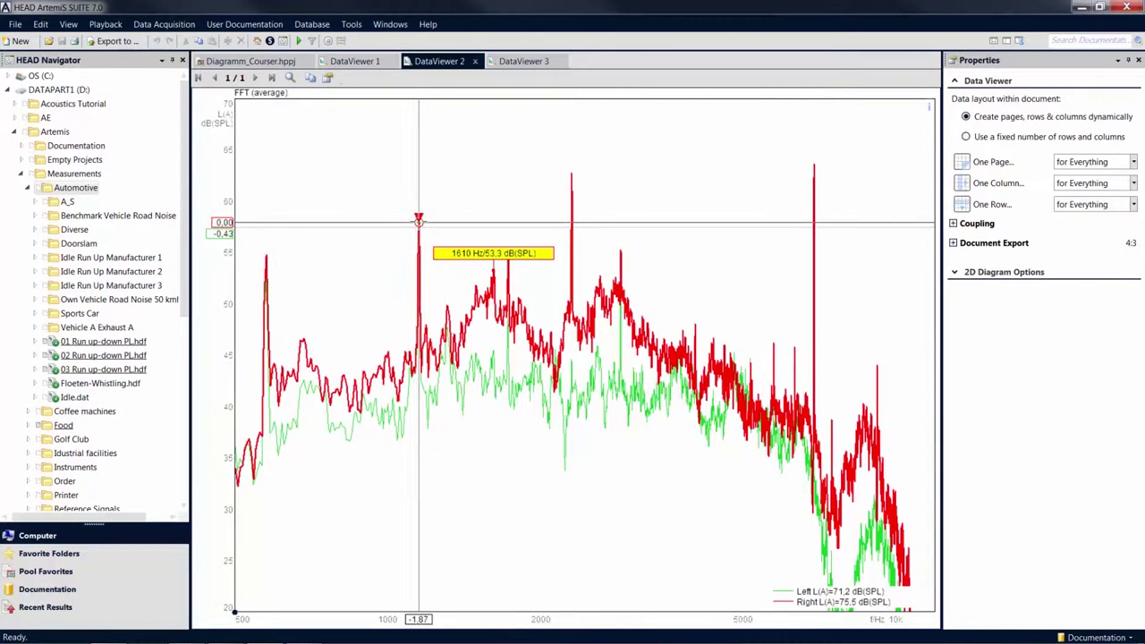
left_click(395, 330)
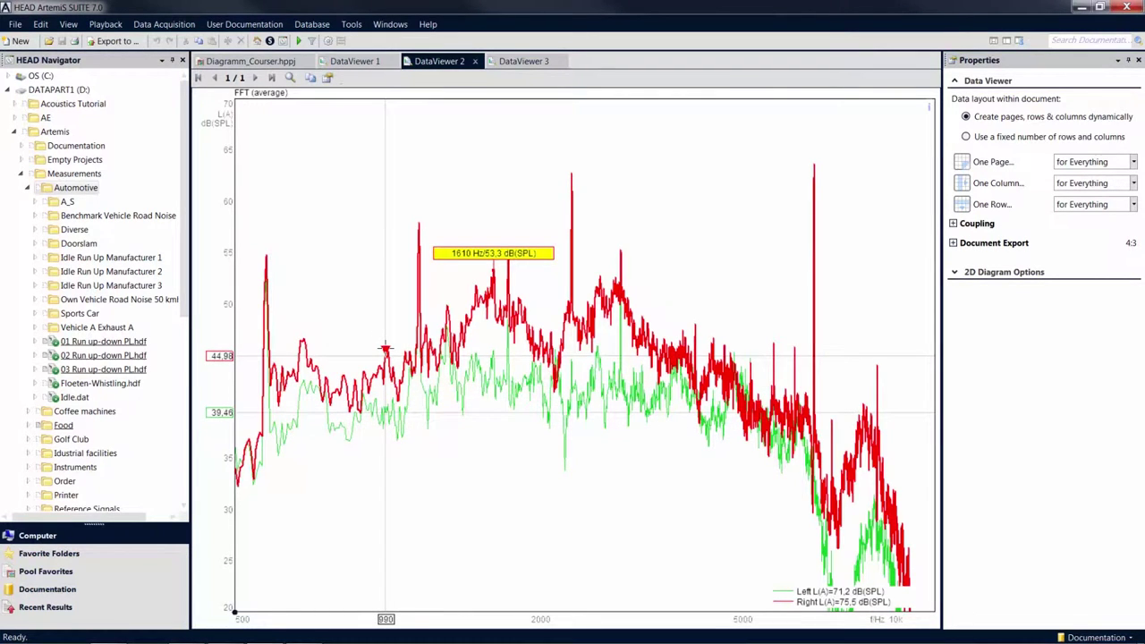
- Move the data cursor to about 805 Hz, reading 41.07 and 37.98 dB for the two channels
left_click(386, 349)
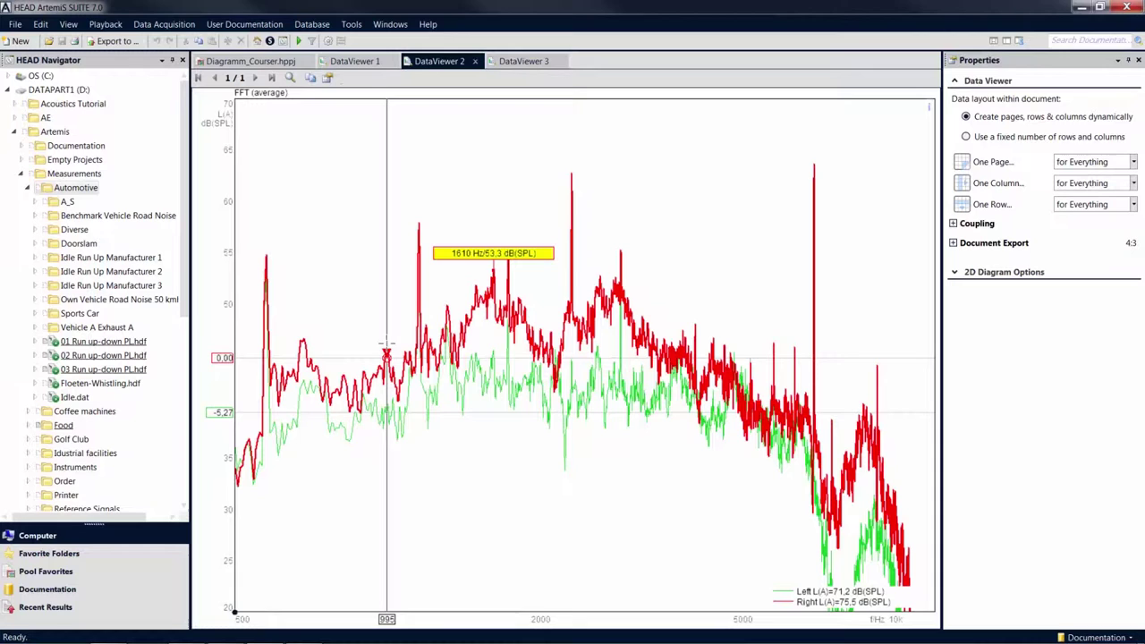
left_click_drag(386, 349, 355, 349)
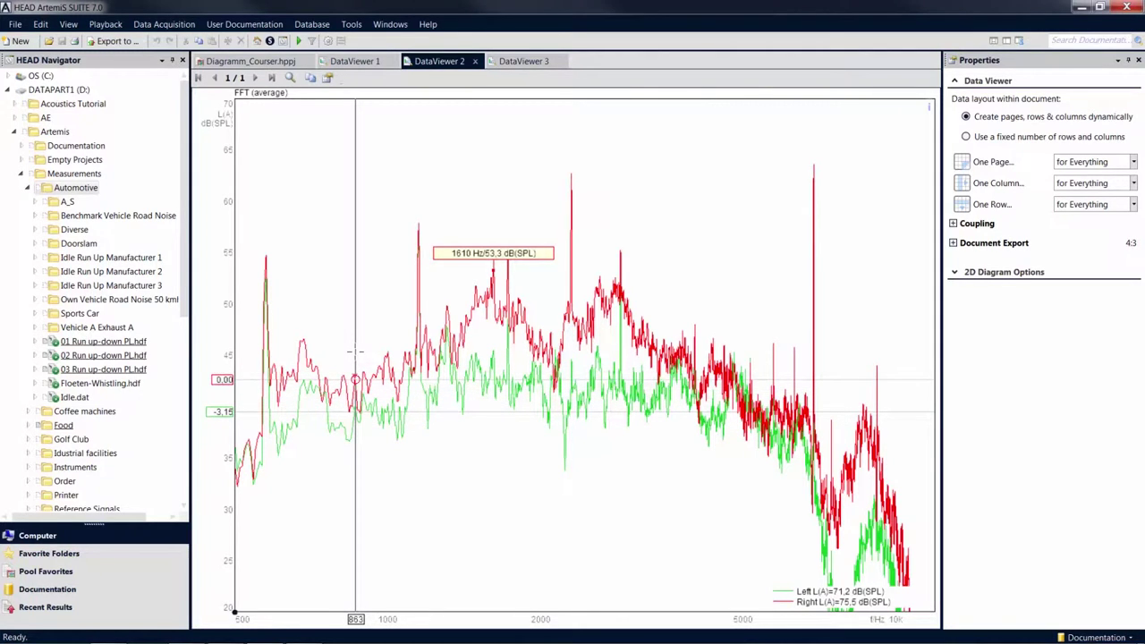
left_click_drag(355, 352, 338, 352)
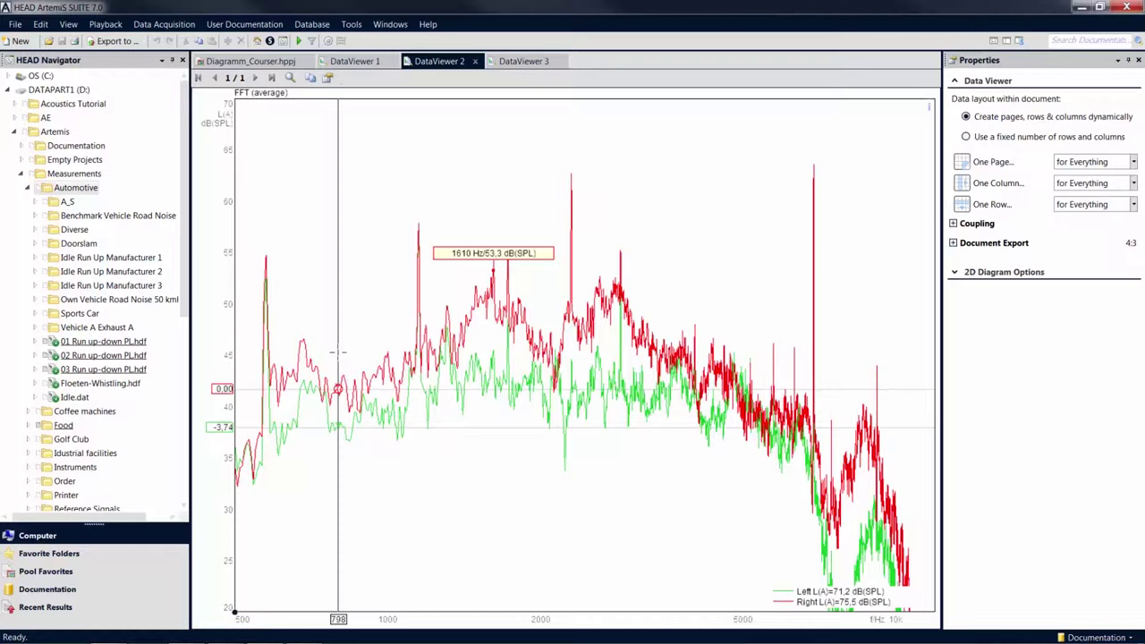
left_click_drag(338, 352, 338, 353)
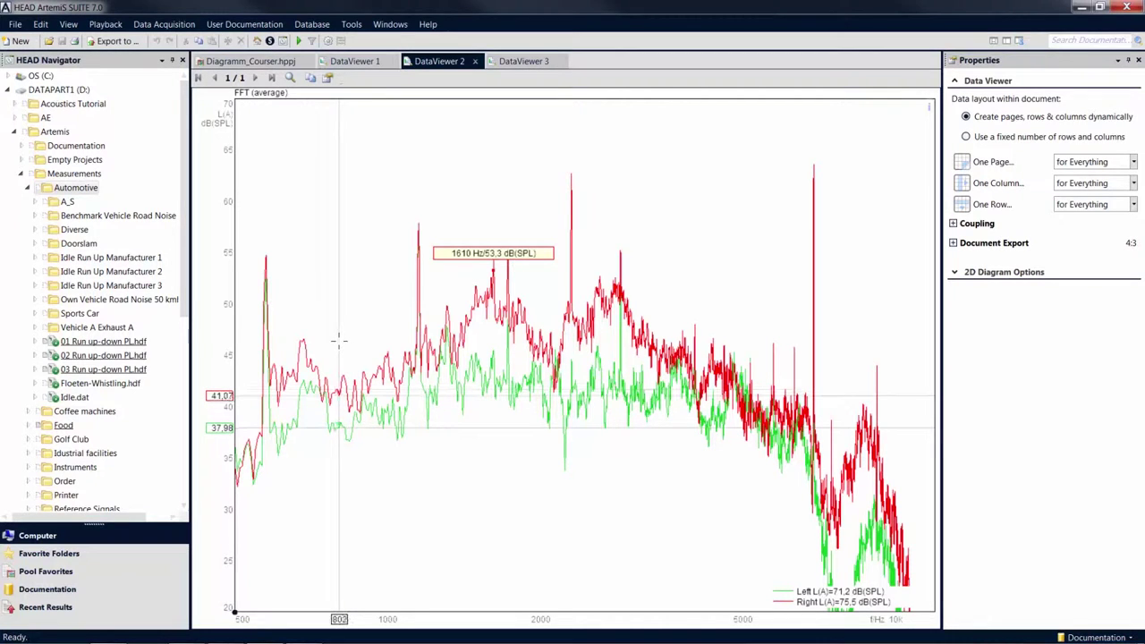
- Switch the FFT spectrum to the Harmonic Cursor and drag its fundamental down to about 596 Hz
right_click(337, 344)
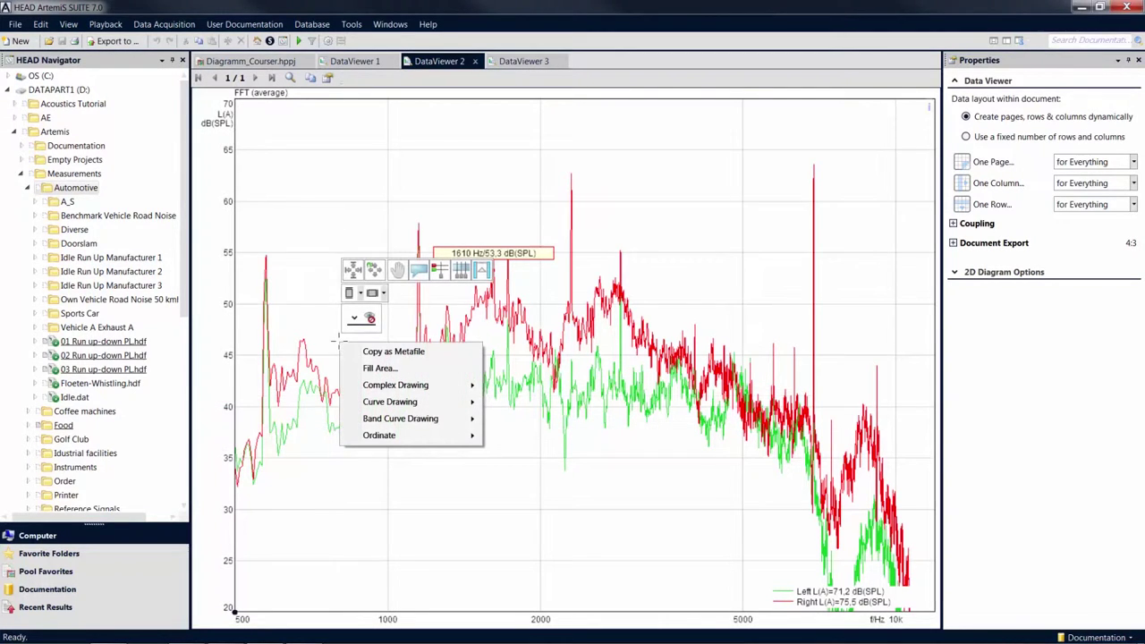
left_click(461, 270)
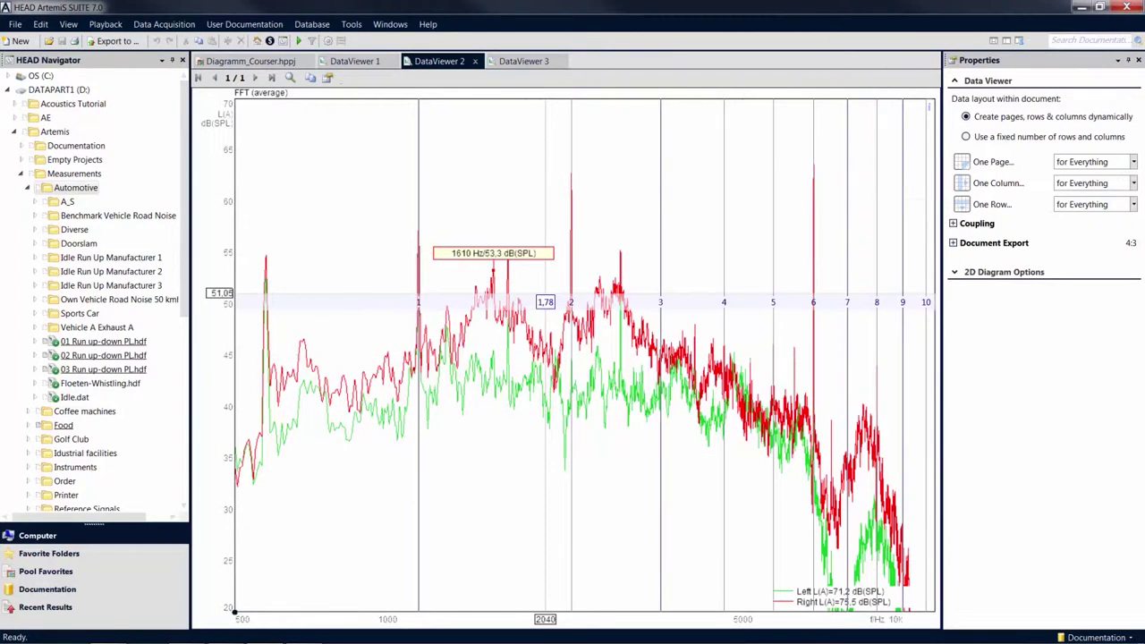
left_click_drag(545, 292, 417, 320)
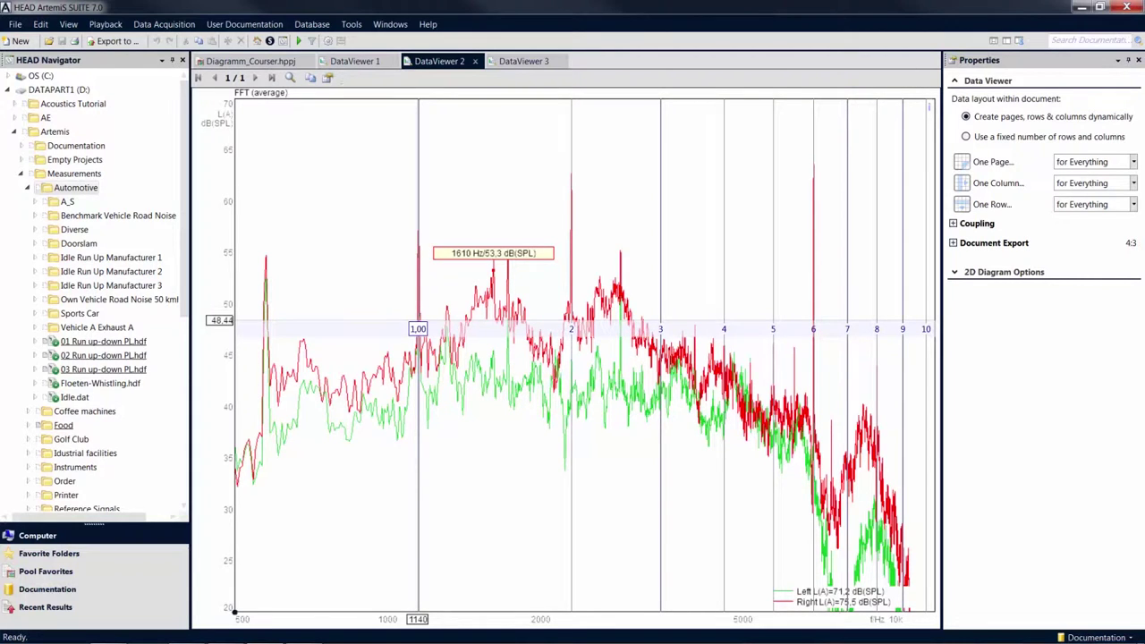
mouse_move(418, 328)
left_mouse_down()
mouse_move(264, 360)
mouse_move(418, 359)
left_mouse_up()
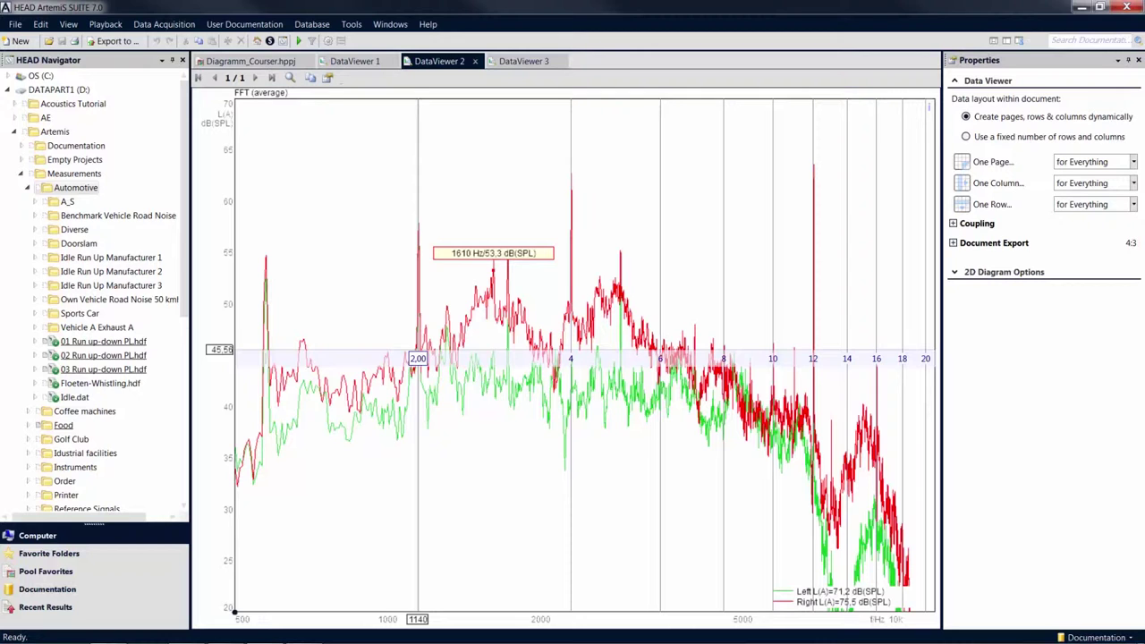
- Drag the harmonic marker onto the 1130 Hz peak so it reads harmonic 2, with lines through 20
mouse_move(418, 357)
left_mouse_down()
mouse_move(437, 115)
mouse_move(512, 67)
left_mouse_up()
- Open the FFT vs. RPM diagram in DataViewer 3 and place an Order Harmonic Cursor near order 6 at 2882 rpm
left_click(526, 62)
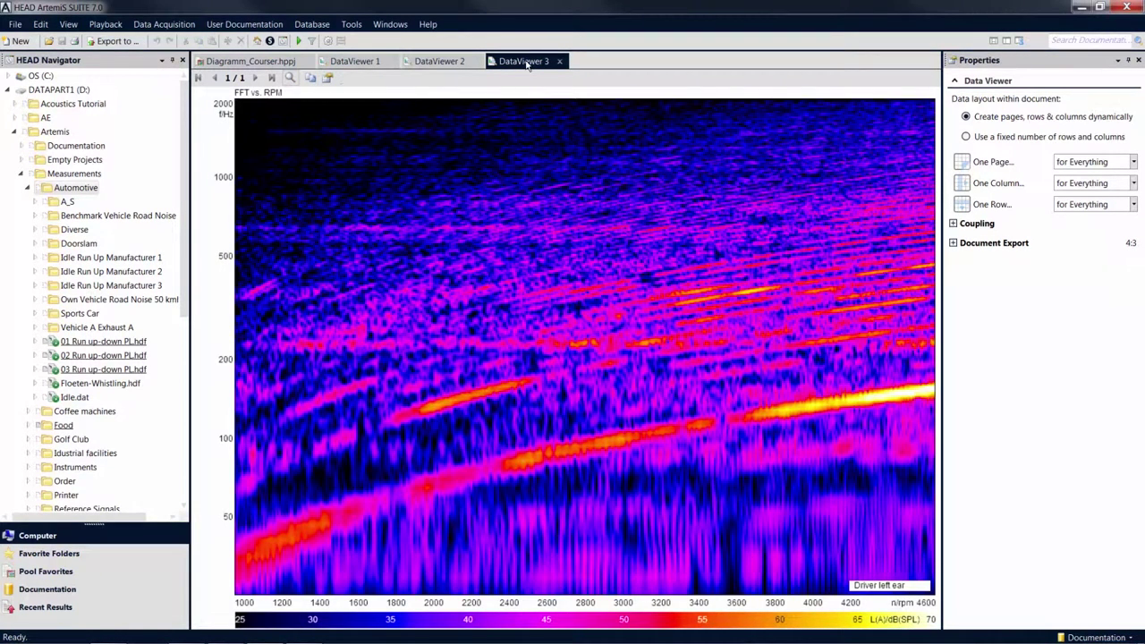
right_click(478, 416)
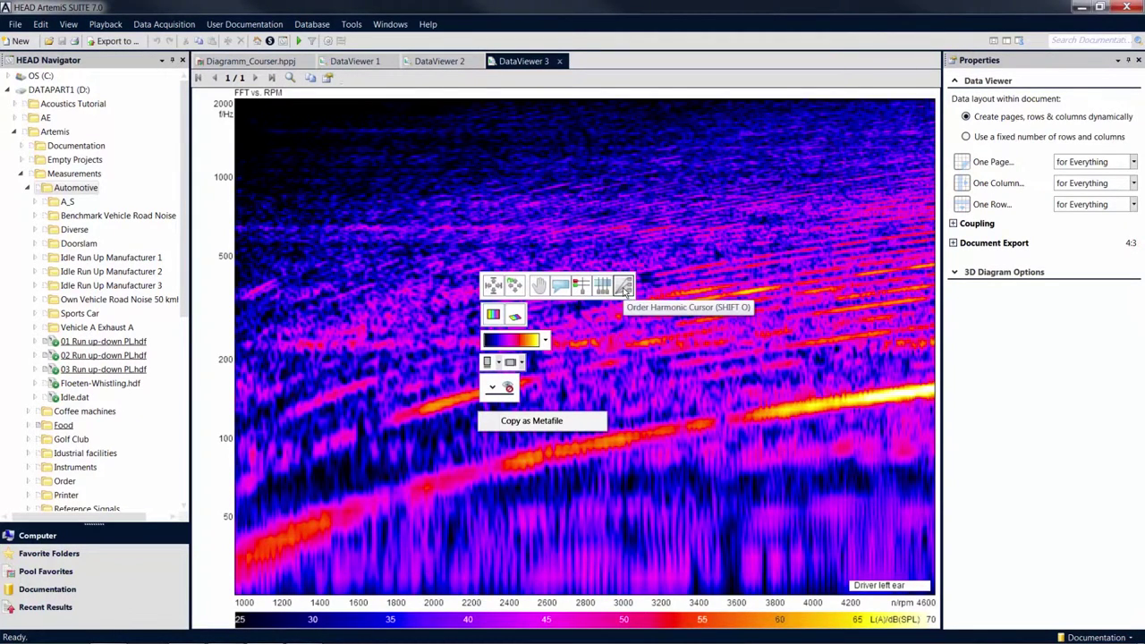
left_click(625, 286)
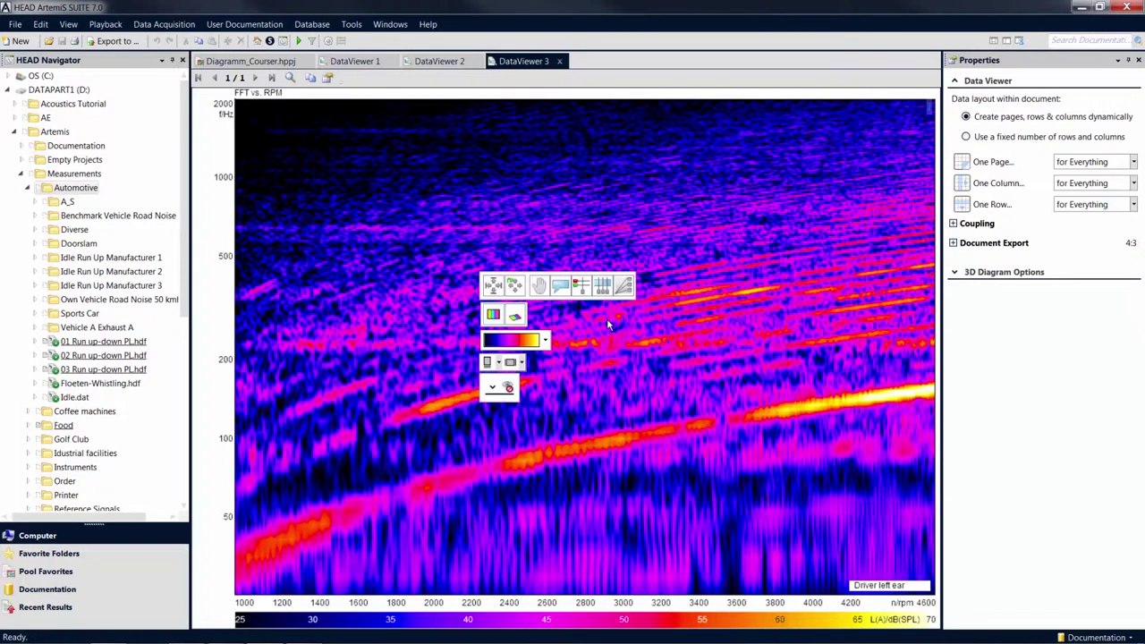
left_click_drag(607, 319, 600, 320)
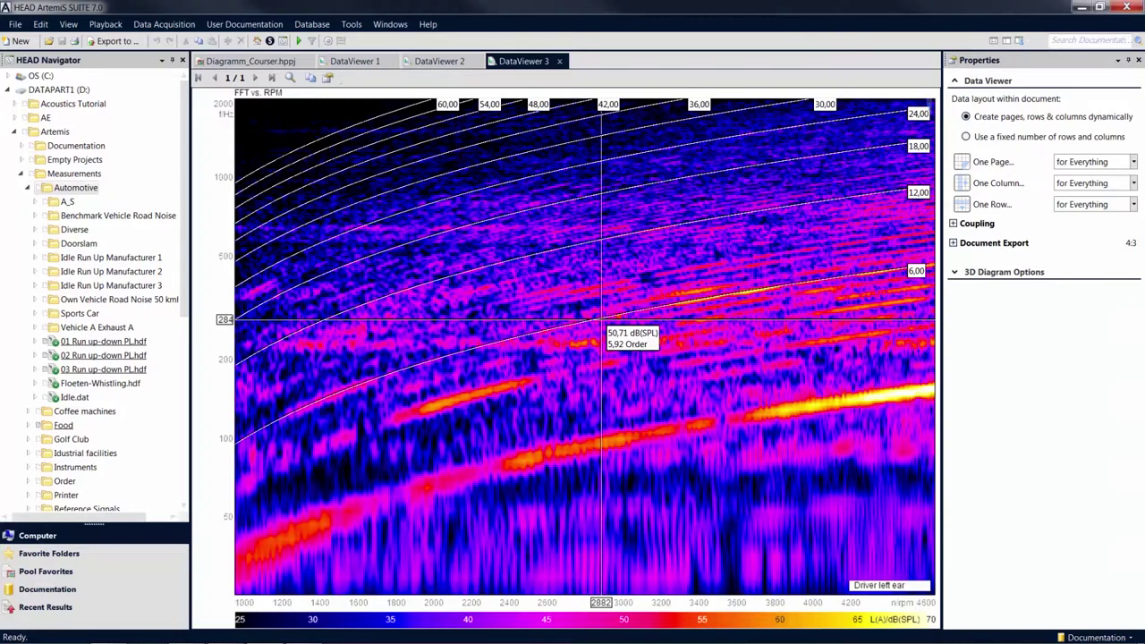
- Lay the order lines along the 2nd-order band, set and reset a delta reference, then move to 3738 rpm
left_click_drag(601, 320, 616, 439)
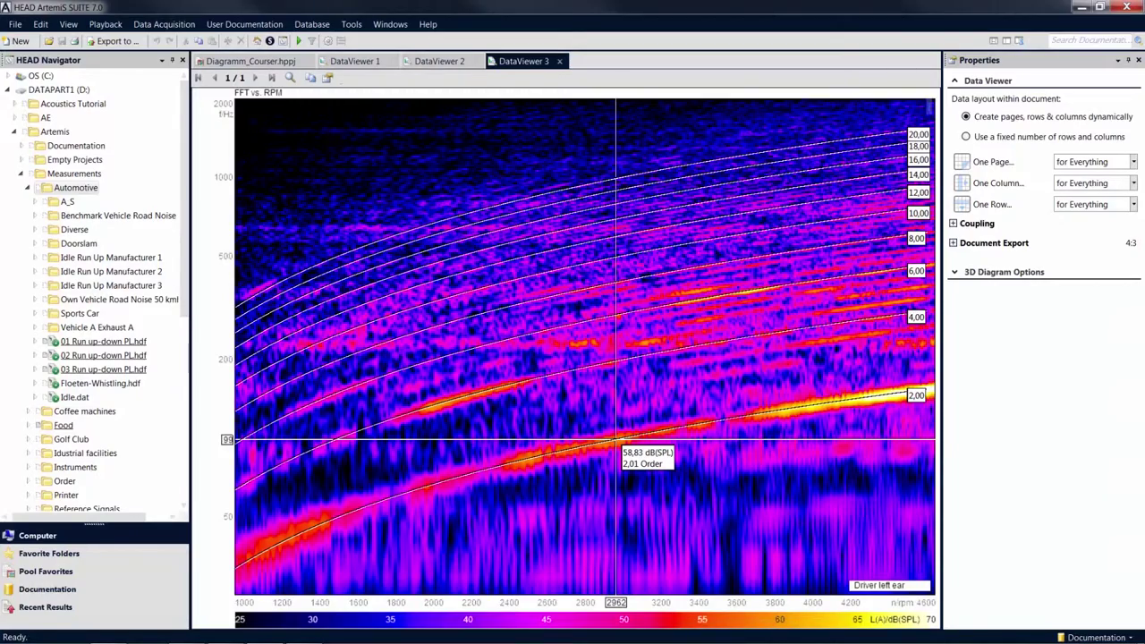
mouse_move(616, 439)
left_mouse_down()
mouse_move(697, 404)
mouse_move(742, 289)
mouse_move(745, 418)
mouse_move(763, 414)
left_mouse_up()
left_click(745, 292)
left_click(765, 417)
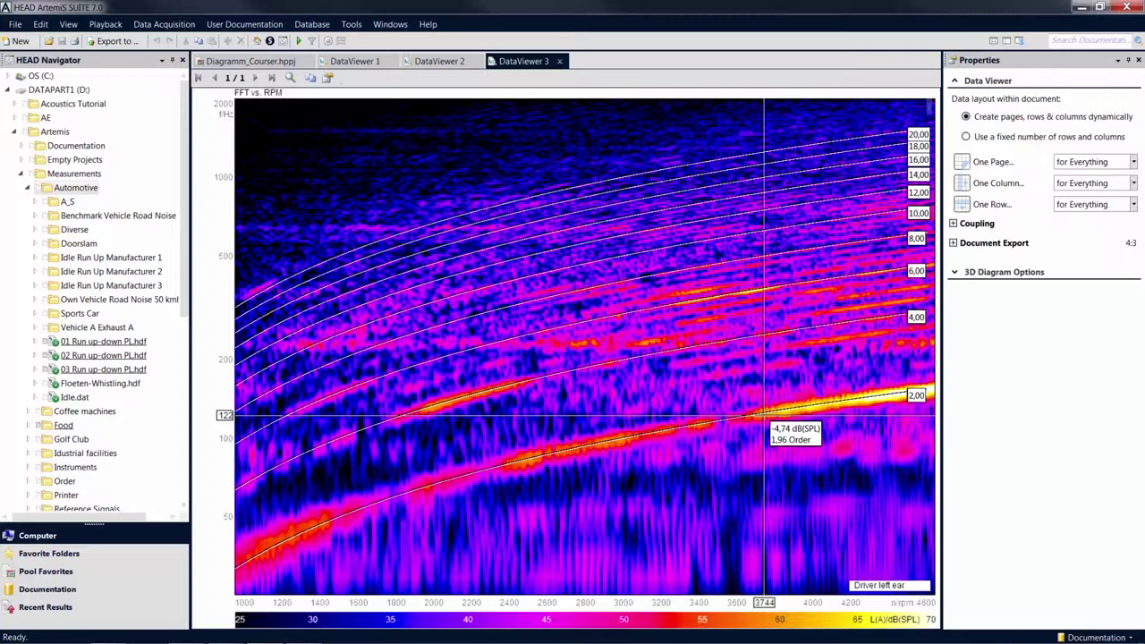
left_click_drag(764, 414, 429, 76)
- Back on the FFT spectrum, add a delta band cursor and drag its upper edge to about 1060 Hz
left_click(440, 62)
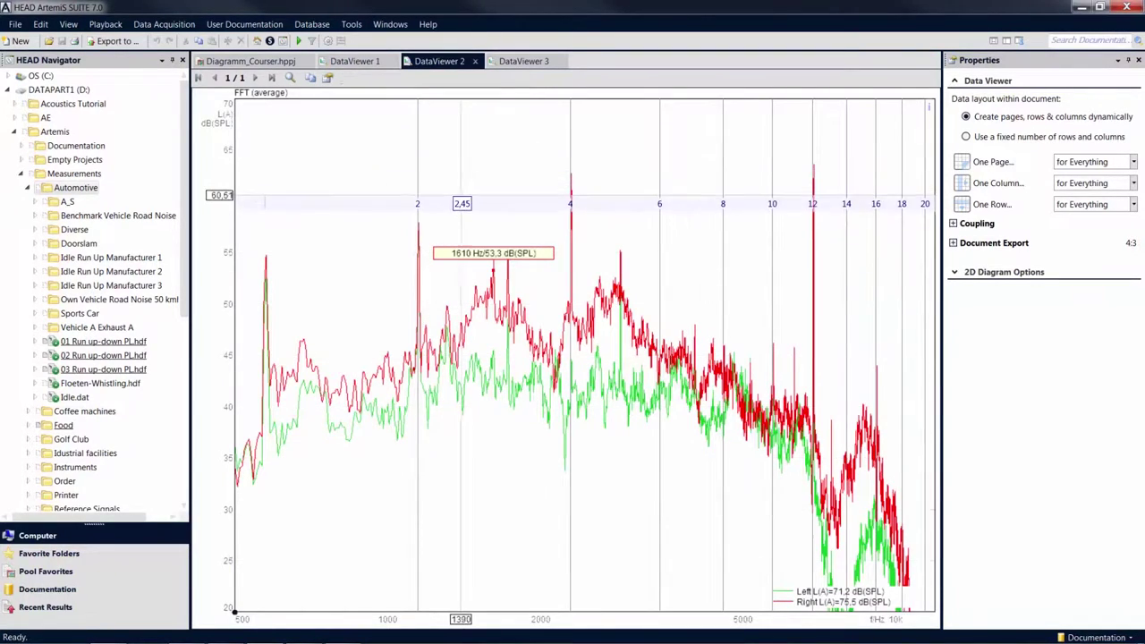
right_click(468, 205)
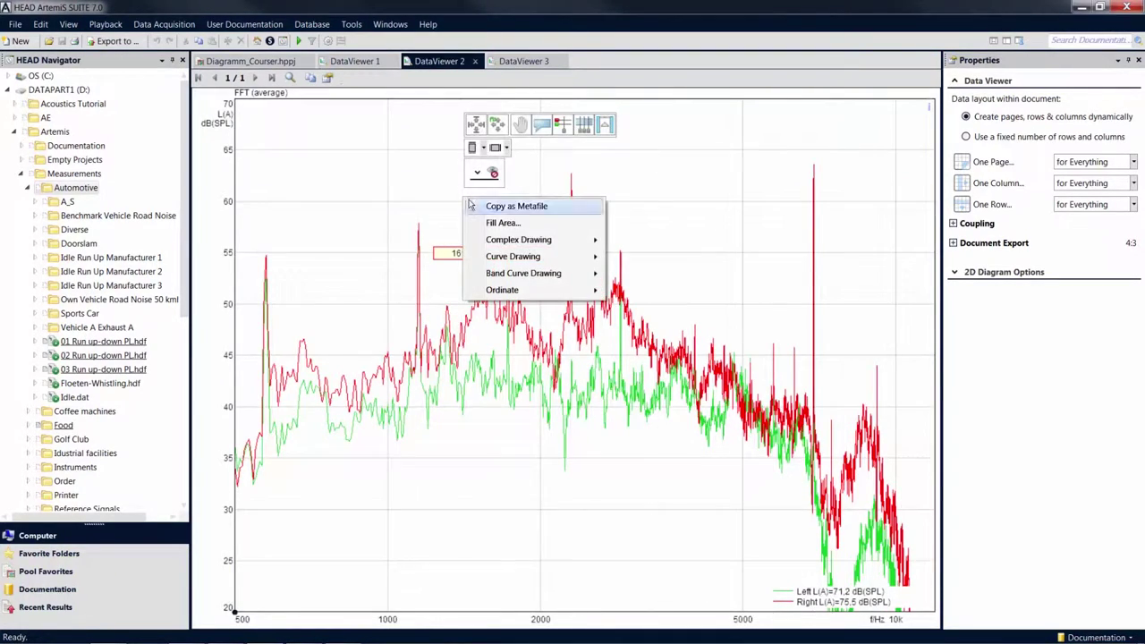
left_click(611, 132)
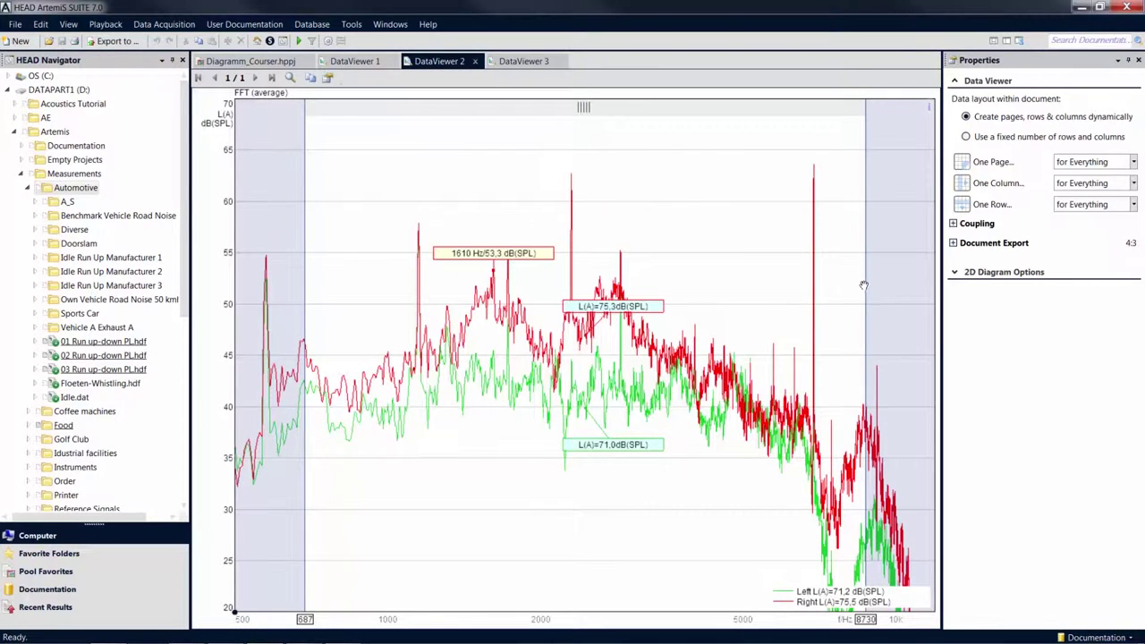
left_click_drag(864, 285, 400, 253)
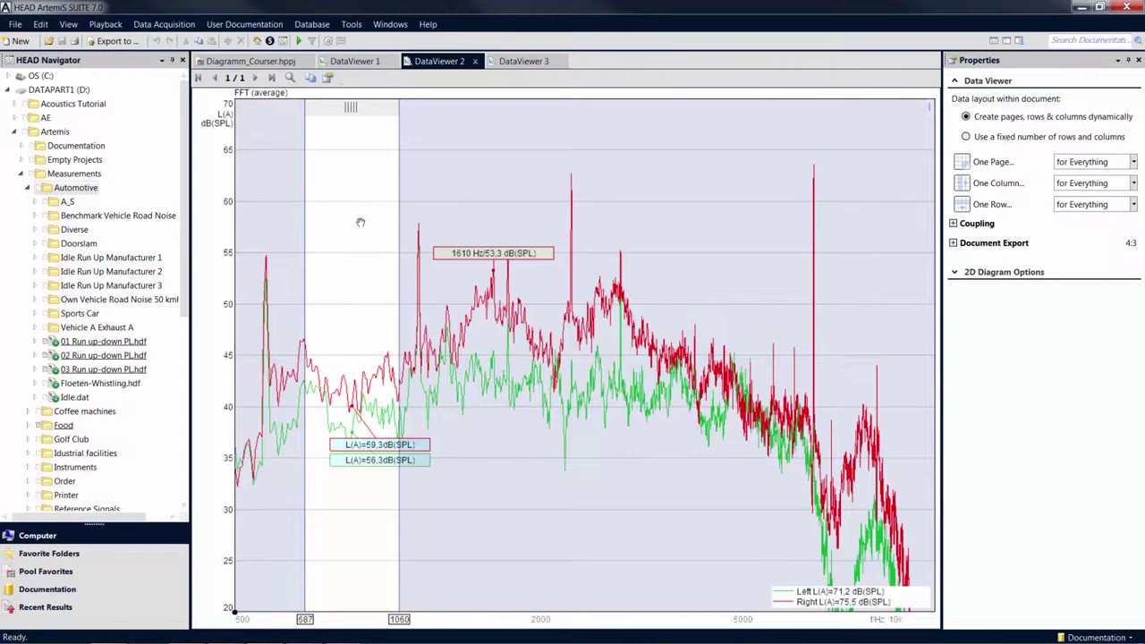
- Enter exact band edges of 560 Hz and 590 Hz for the delta cursor
key("F2")
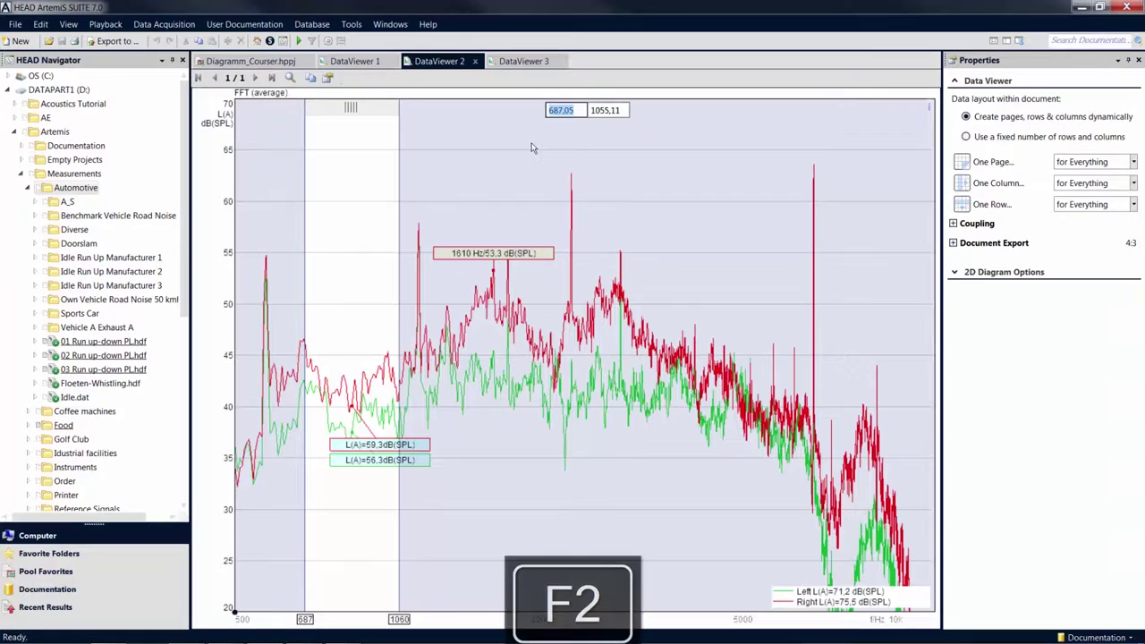
type("560")
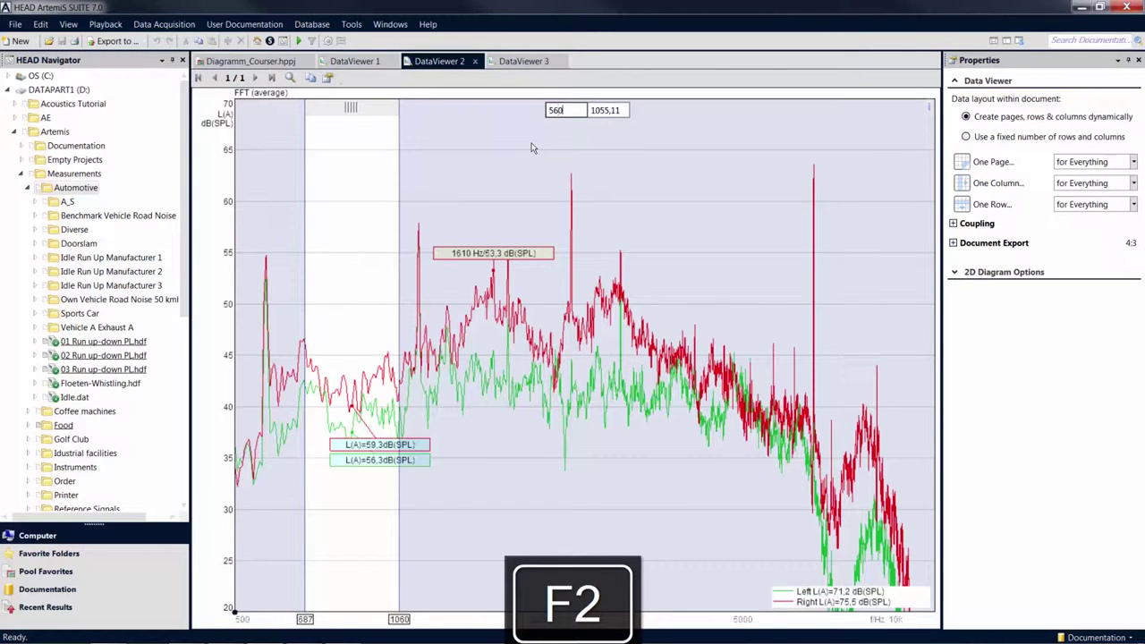
key("Tab")
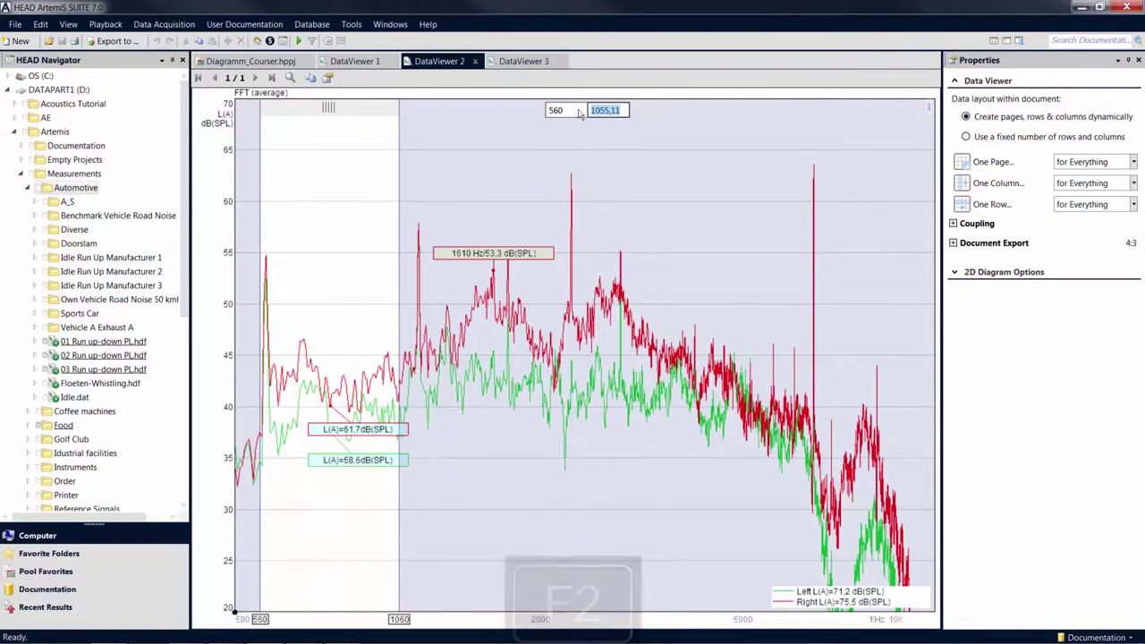
key("BackSpace")
type("590")
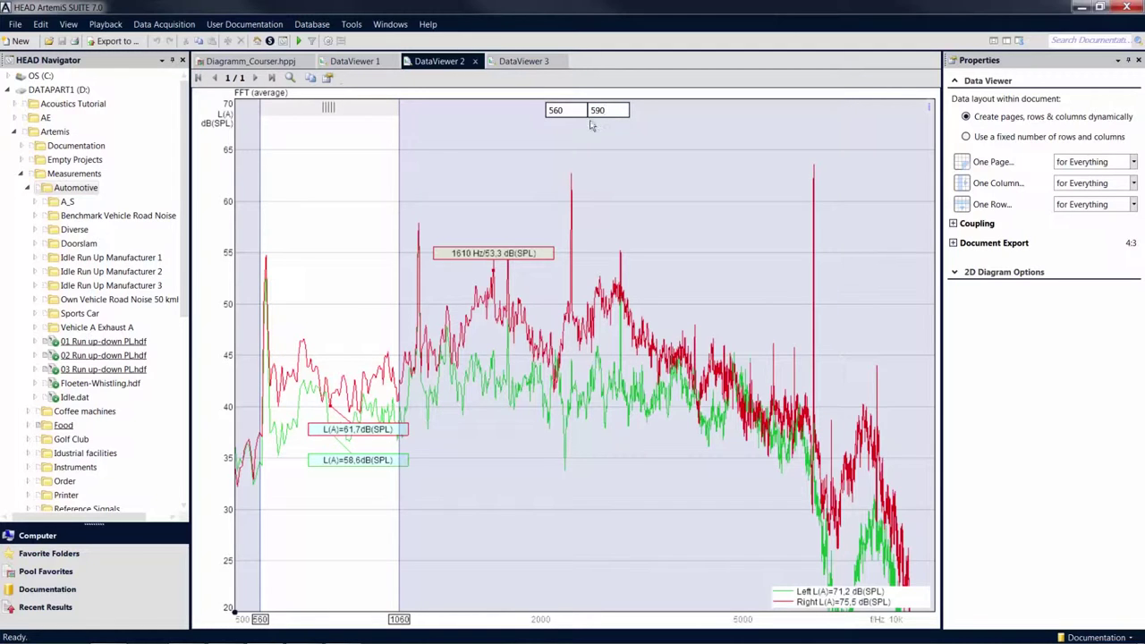
key("Return")
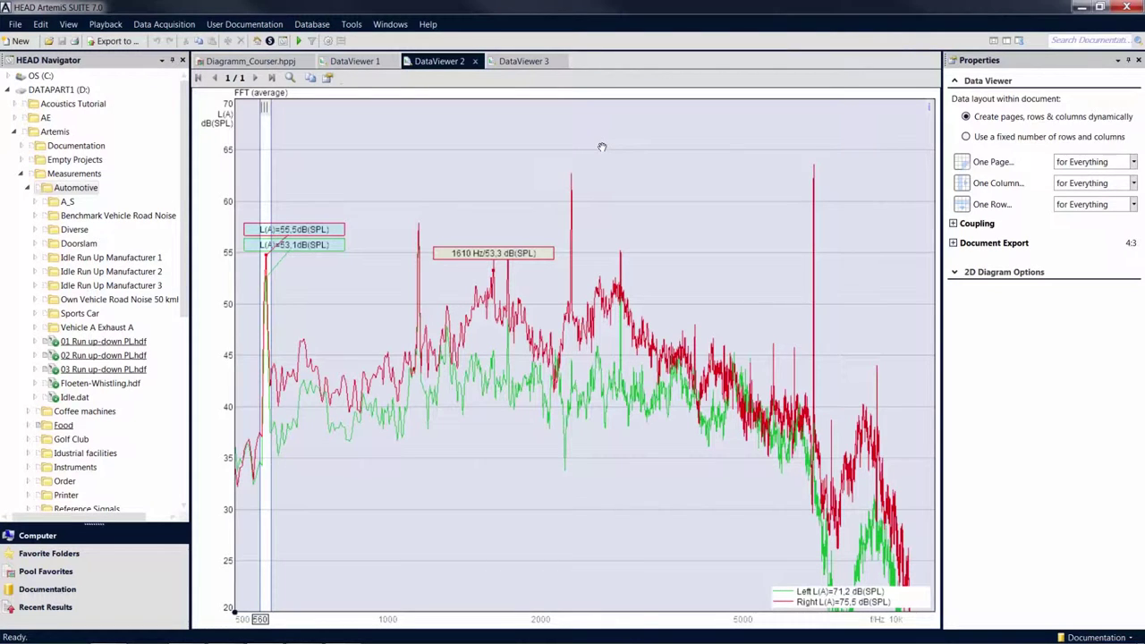
- Pin band-level labels for 560–590 Hz, then for the band moved to 2237,4–2357,2 Hz
key("F8")
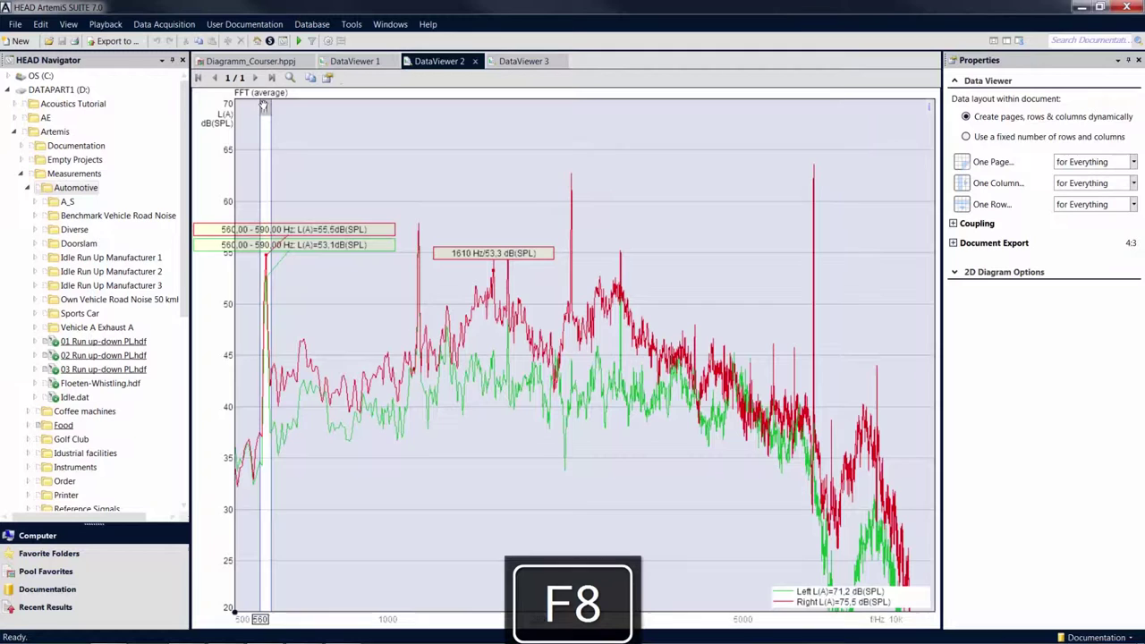
left_click_drag(263, 106, 569, 116)
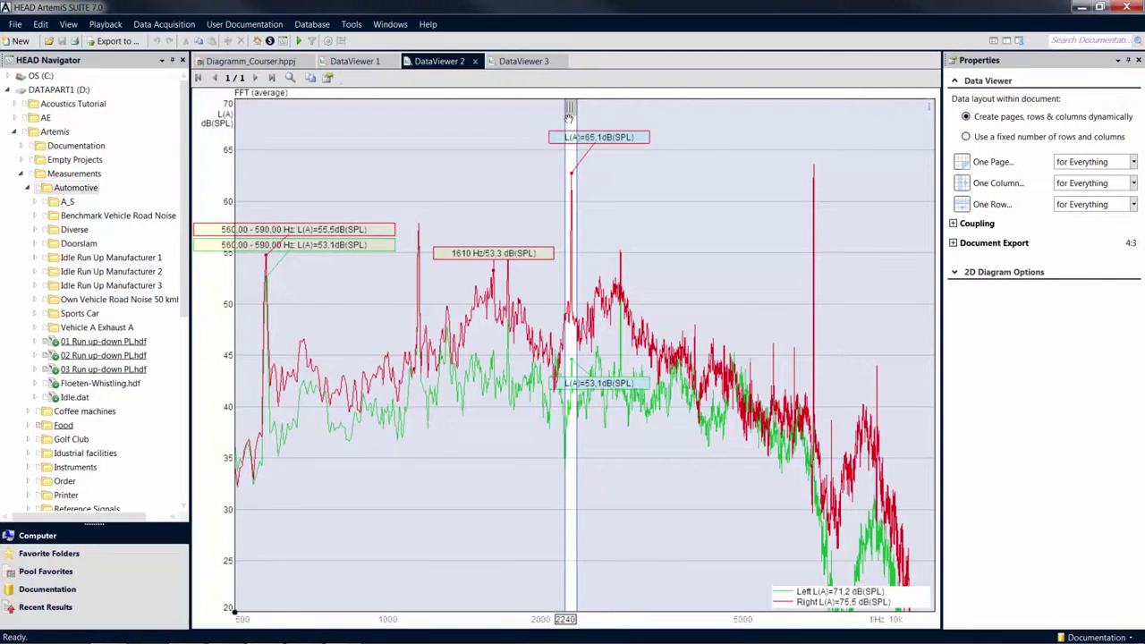
key("F8")
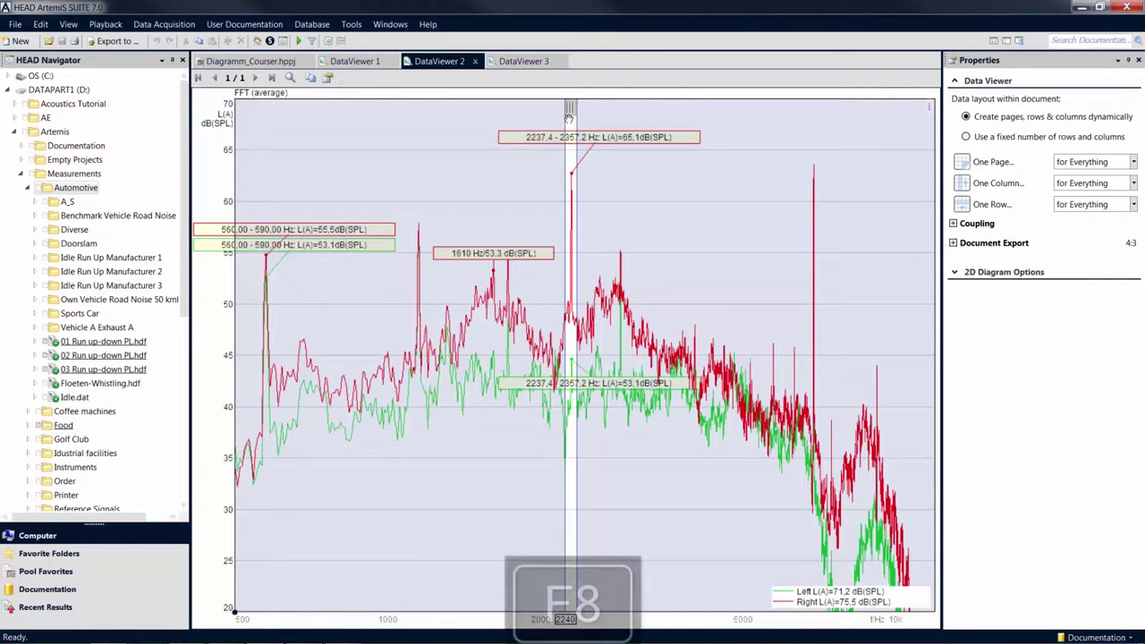
right_click(704, 249)
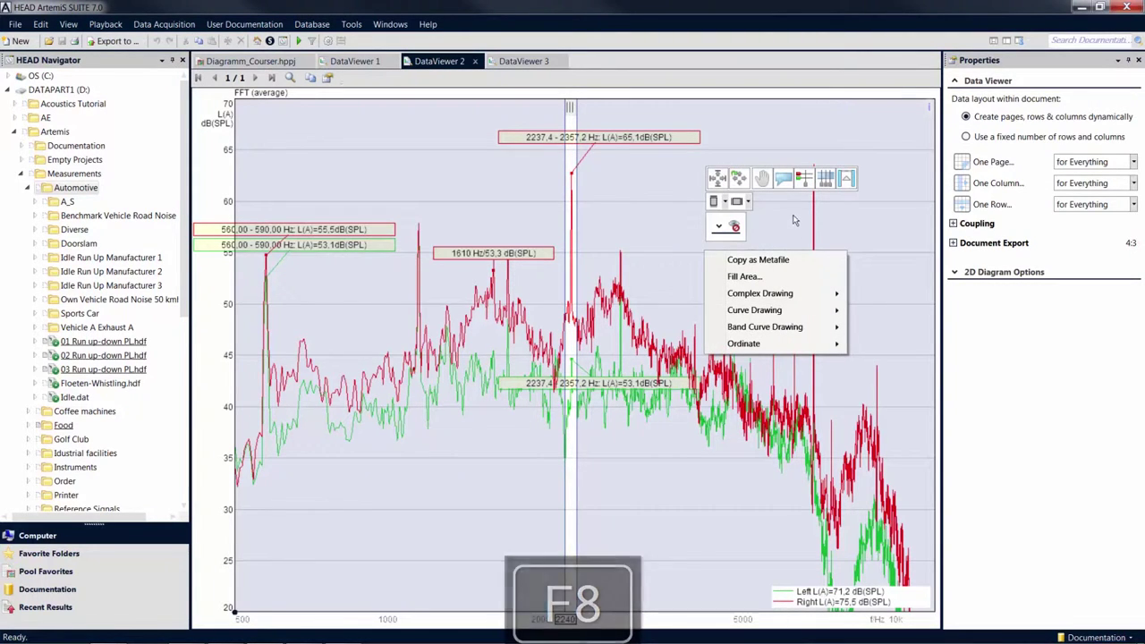
- Turn off the band cursor and lift the labels so each green one sits under its red partner
left_click(804, 179)
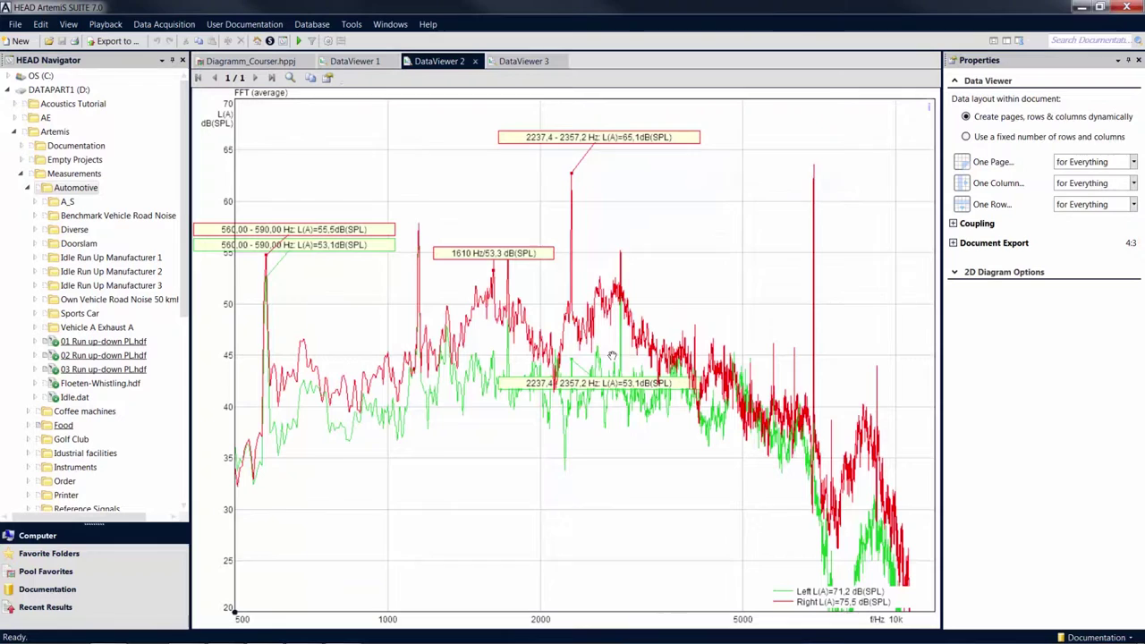
left_click_drag(594, 385, 609, 160)
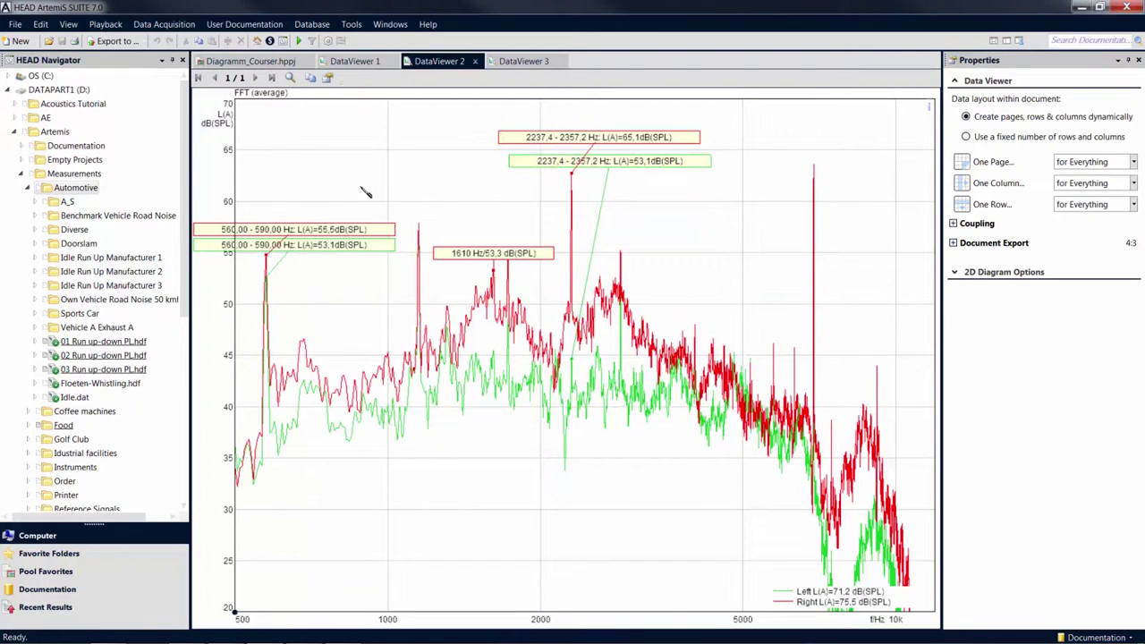
left_click_drag(291, 232, 341, 144)
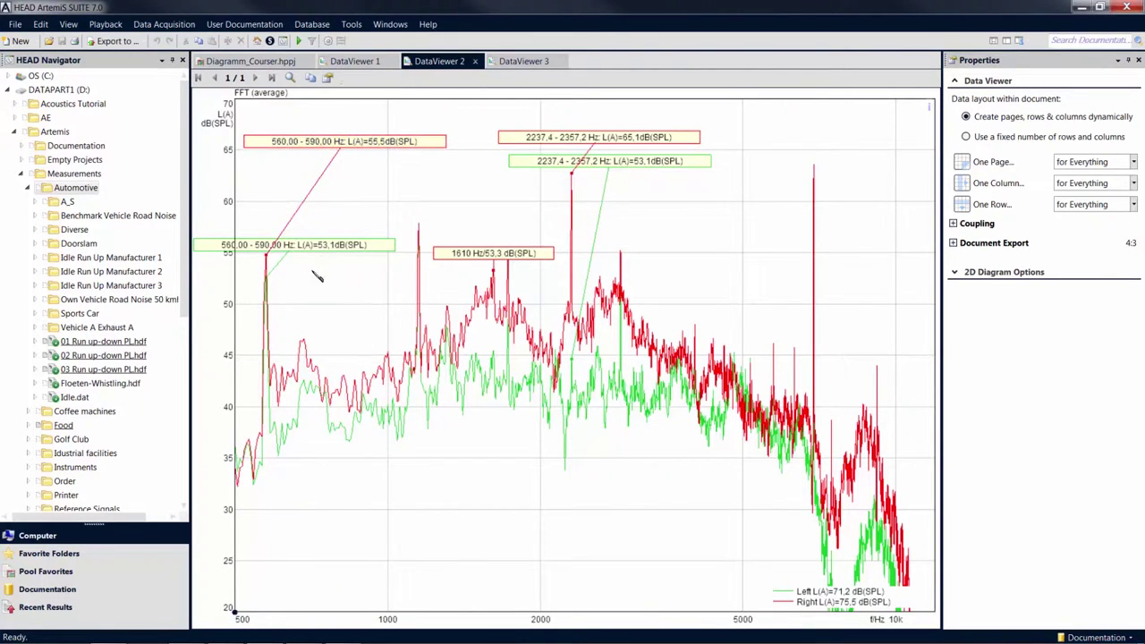
left_click_drag(315, 253, 370, 172)
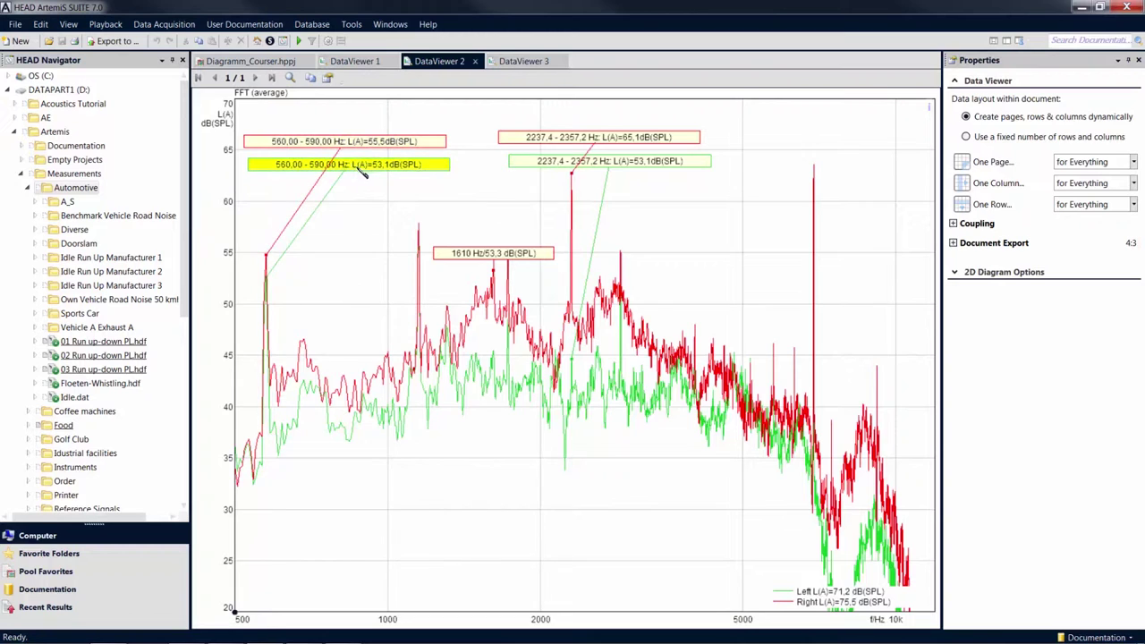